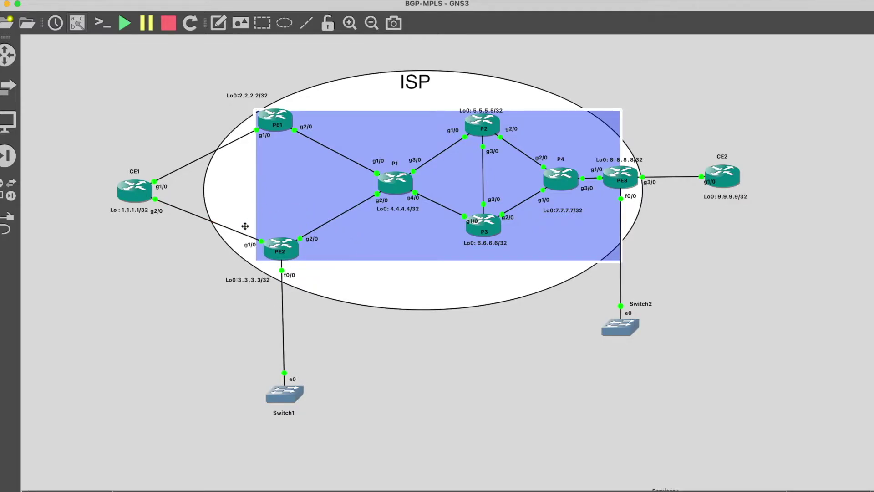
# - Open a telnet console to the PE1 router from the BGP-MPLS topology canvas
pyautogui.moveTo(290, 250)
pyautogui.doubleClick(276, 117)
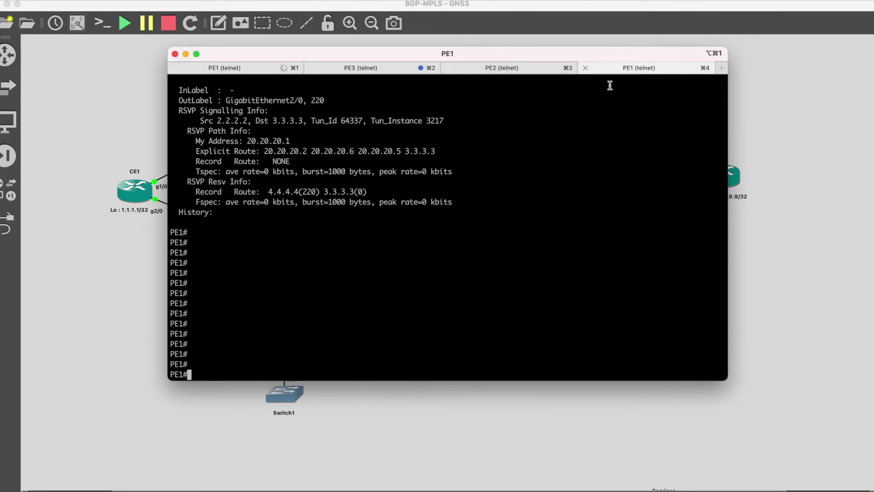
# - Close the duplicate PE1 tab and list PE1's interfaces with 'sh ip int bri'
pyautogui.click(586, 71)
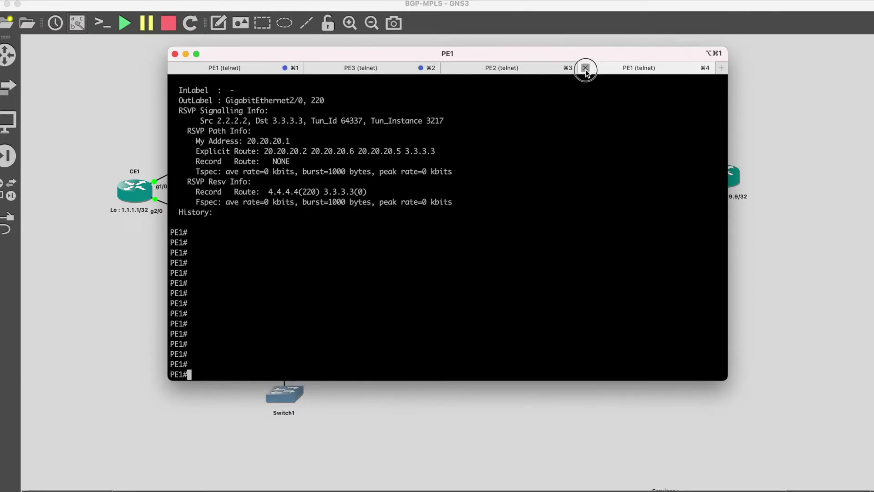
pyautogui.click(222, 68)
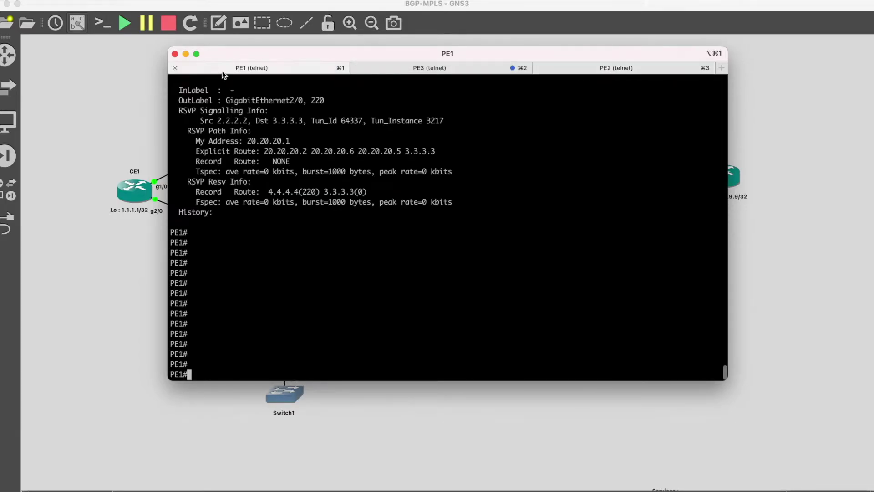
pyautogui.press('Return')
pyautogui.press('Return')
pyautogui.press('Return')
pyautogui.press('Return')
pyautogui.write('sh ip int bri')
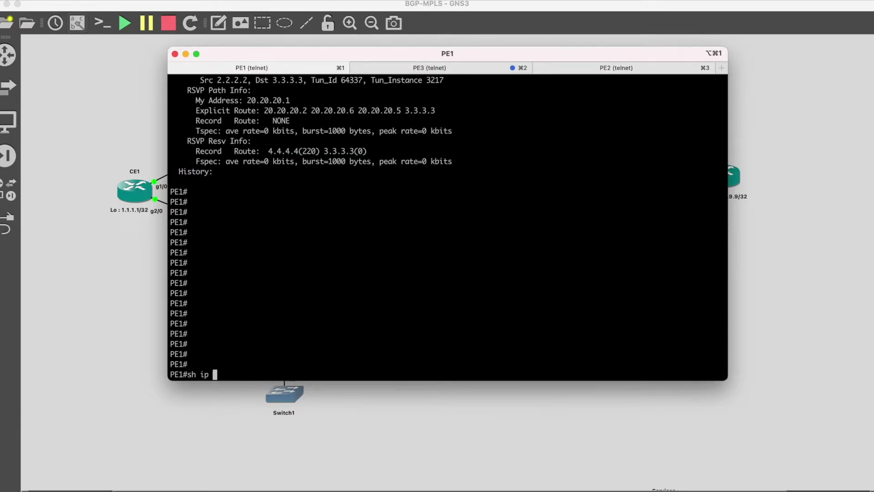
pyautogui.press('Return')
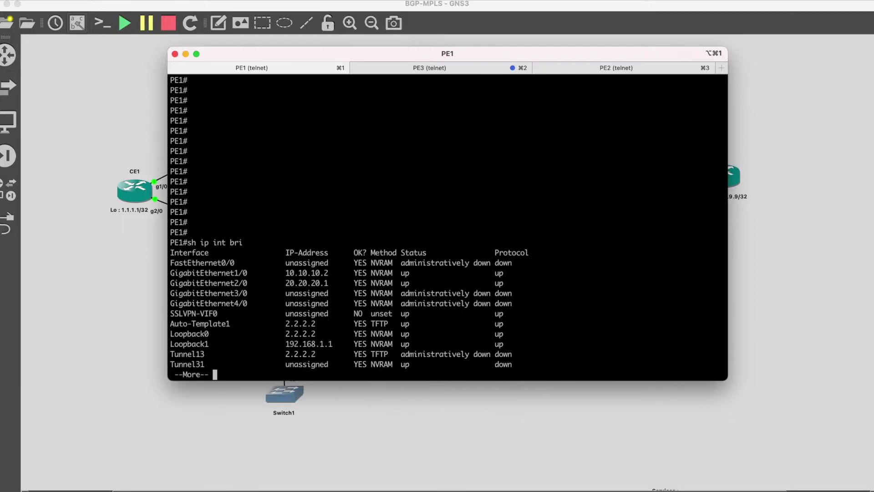
pyautogui.press('space')
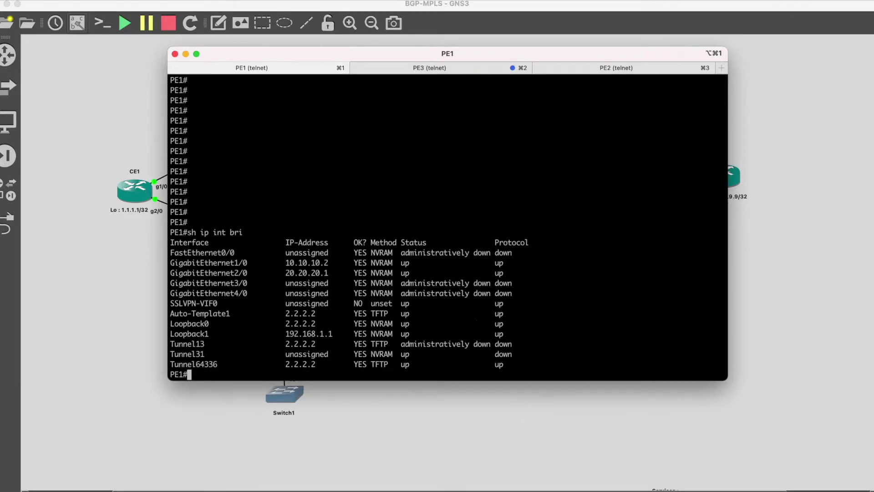
# - Display the running config of Tunnel64336, which is empty
pyautogui.tripleClick(191, 364)
pyautogui.write('sh run int tun')
pyautogui.press('Tab')
pyautogui.write('6')
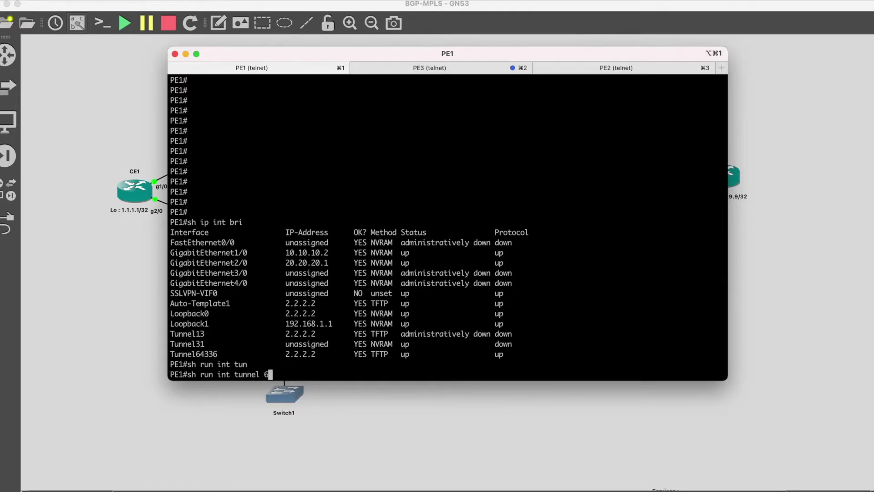
pyautogui.write('4336')
pyautogui.press('Return')
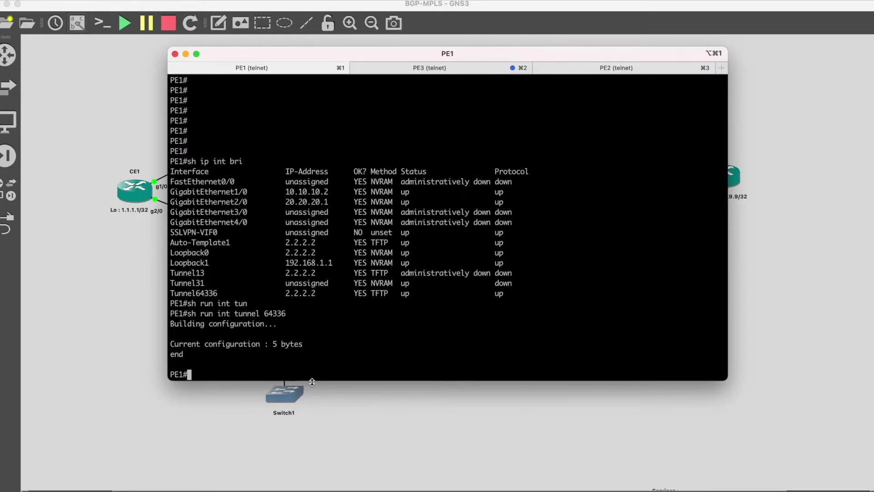
# - Display Auto-Template1's config: mesh-group 10, autoroute announce, fast-reroute, auto-bandwidth
pyautogui.doubleClick(200, 242)
pyautogui.press('super+c')
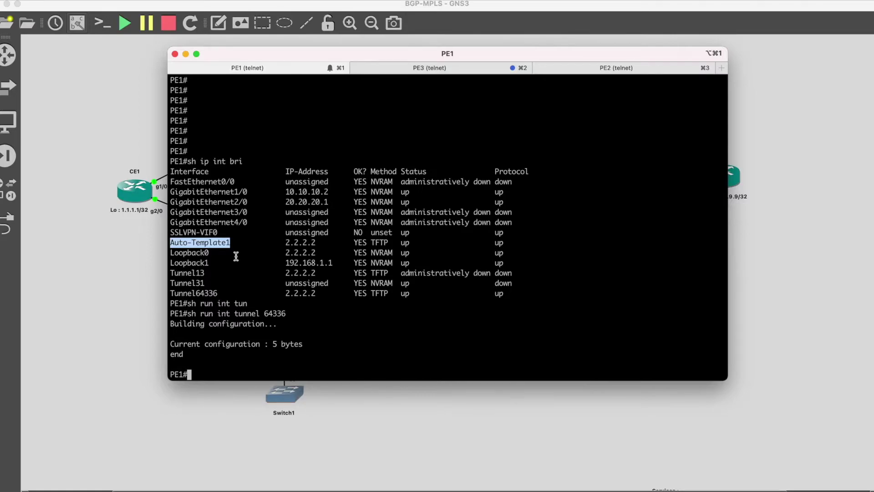
pyautogui.write('sh run int')
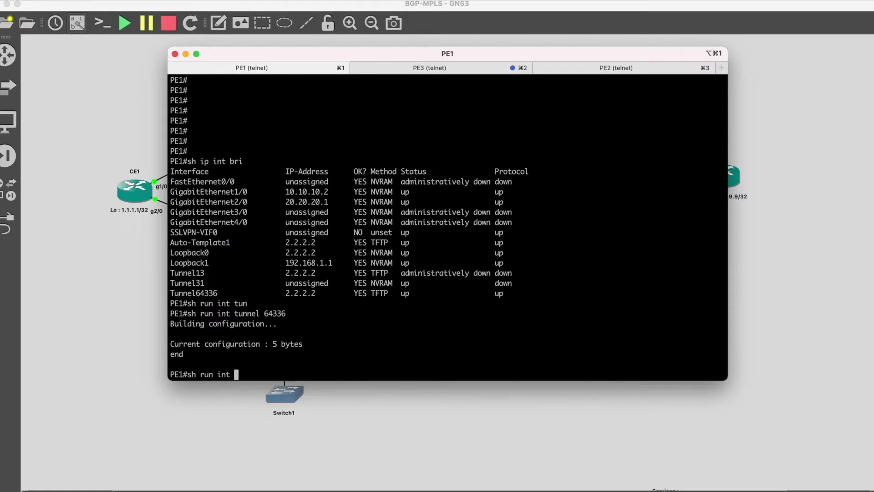
pyautogui.press('super+v')
pyautogui.press('Return')
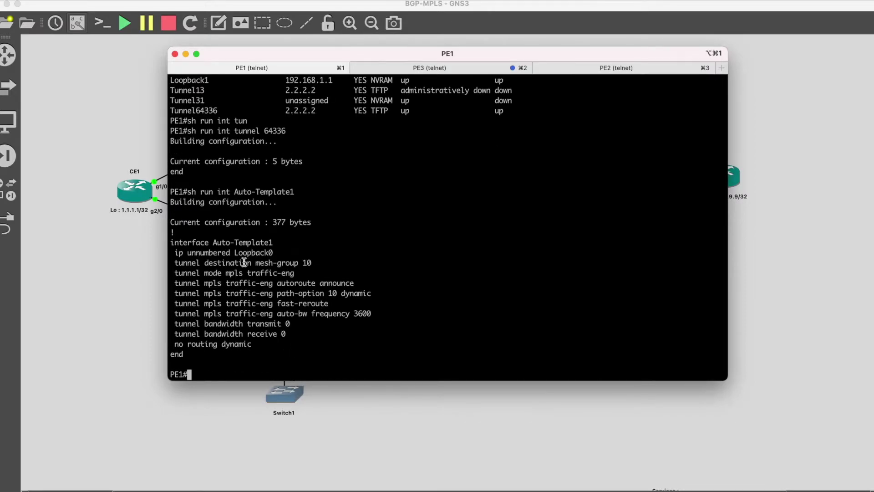
pyautogui.click(312, 263)
pyautogui.moveTo(313, 263); pyautogui.dragTo(255, 263)
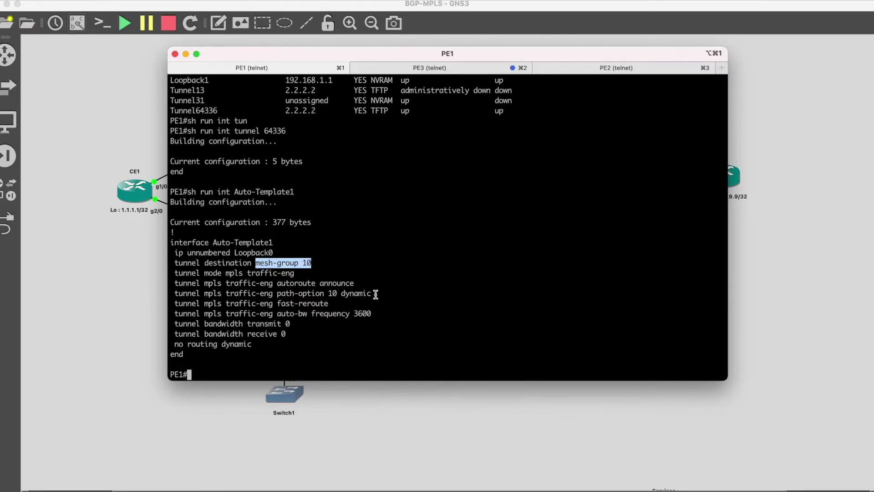
pyautogui.click(307, 274)
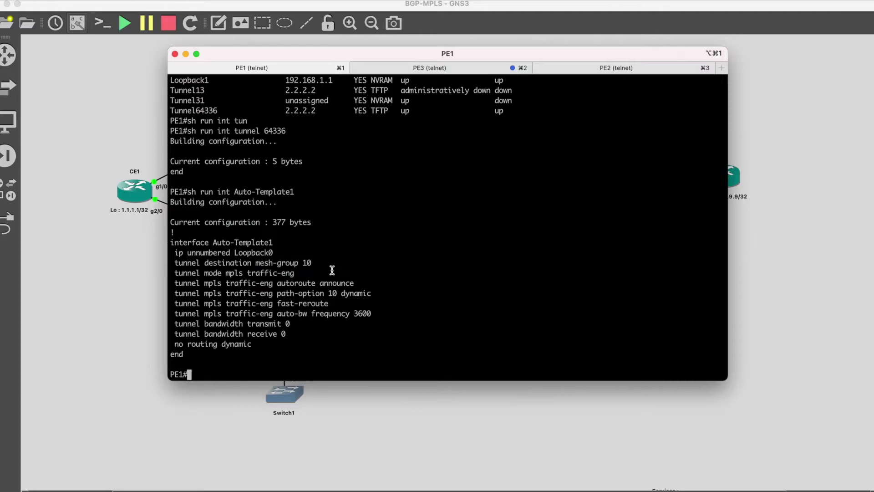
pyautogui.tripleClick(301, 263)
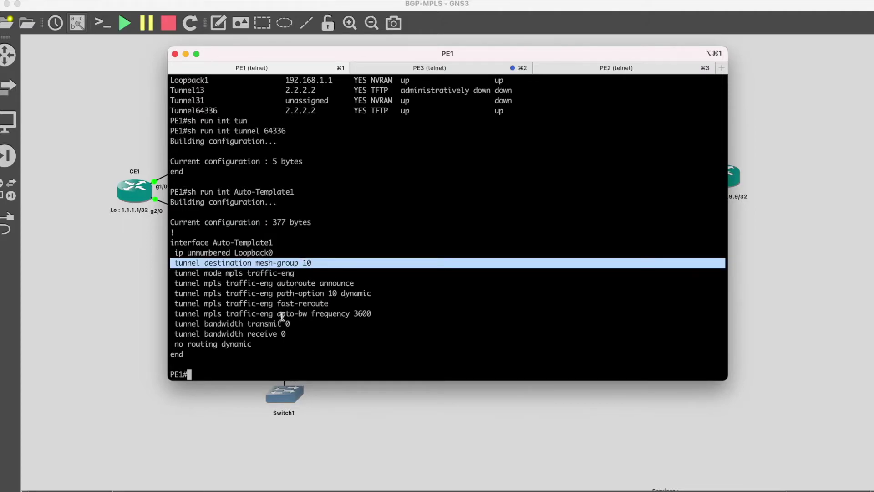
pyautogui.click(280, 334)
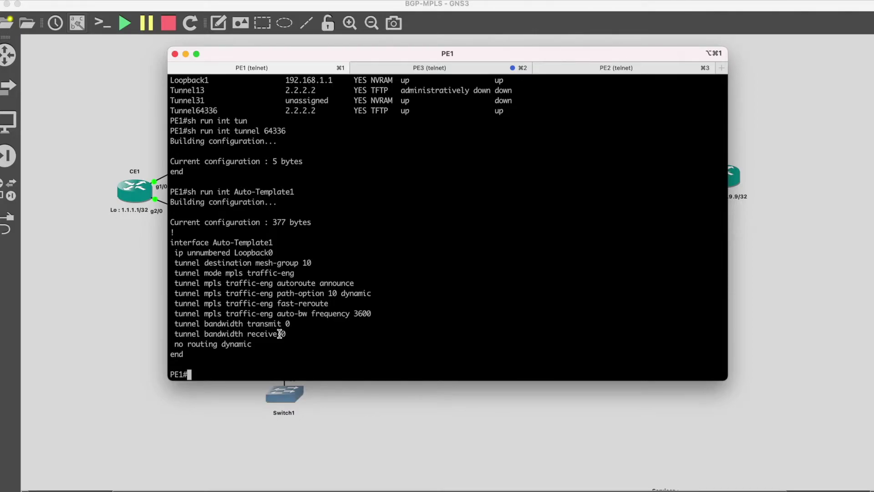
pyautogui.press('Return')
pyautogui.press('Return')
pyautogui.press('Return')
pyautogui.press('Return')
pyautogui.press('Return')
pyautogui.press('Return')
pyautogui.press('Return')
pyautogui.press('Return')
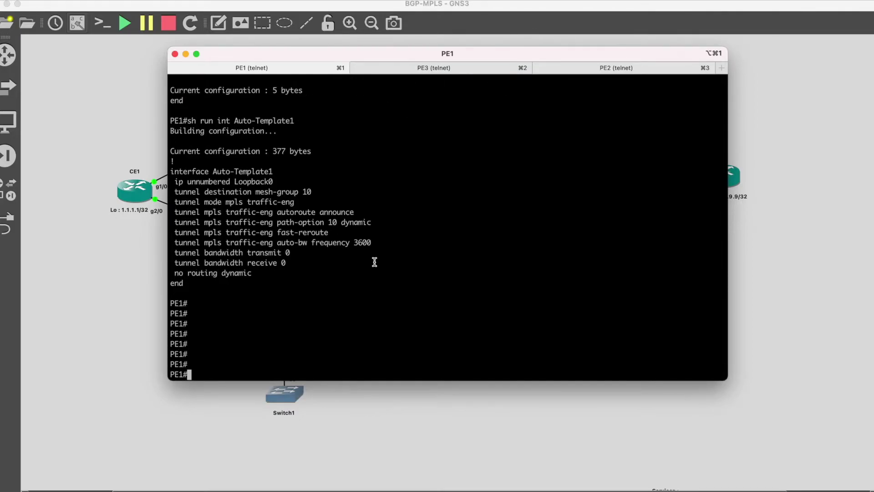
pyautogui.scroll(10, 373, 259)
# - Build the 'sh mpls traffic-eng tunnels tunnel' command on PE1
pyautogui.tripleClick(306, 213)
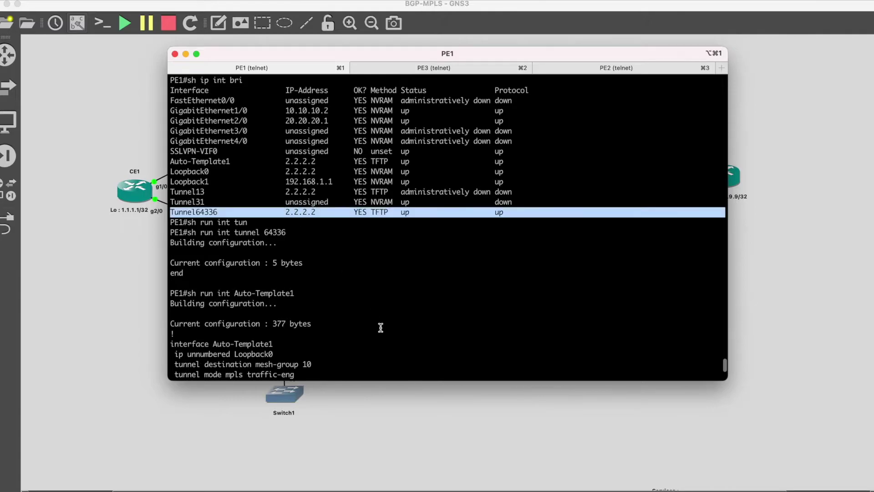
pyautogui.write('sh mpl')
pyautogui.press('Tab')
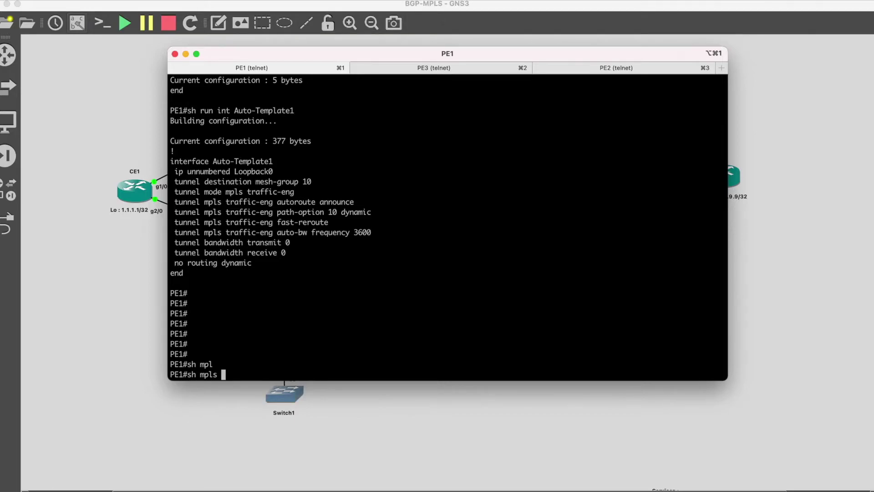
pyautogui.write('mpl')
pyautogui.press('Tab')
pyautogui.write('tra')
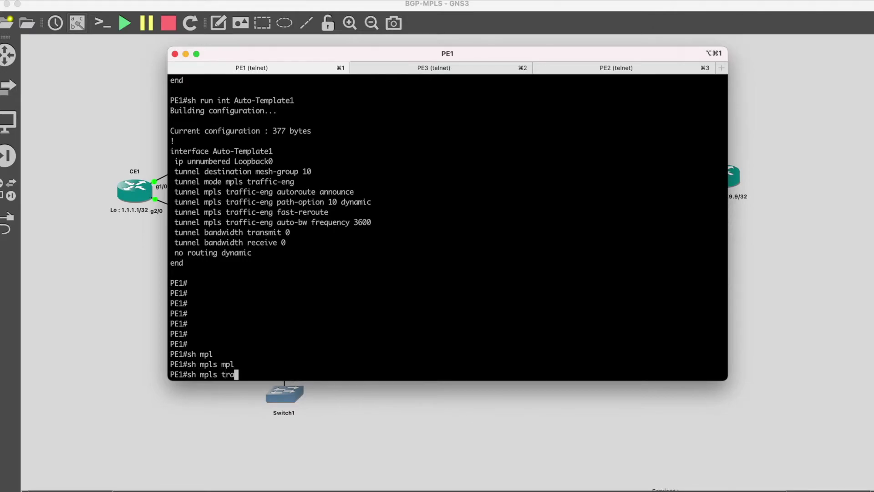
pyautogui.press('Tab')
pyautogui.write('tun tun')
pyautogui.press('Tab')
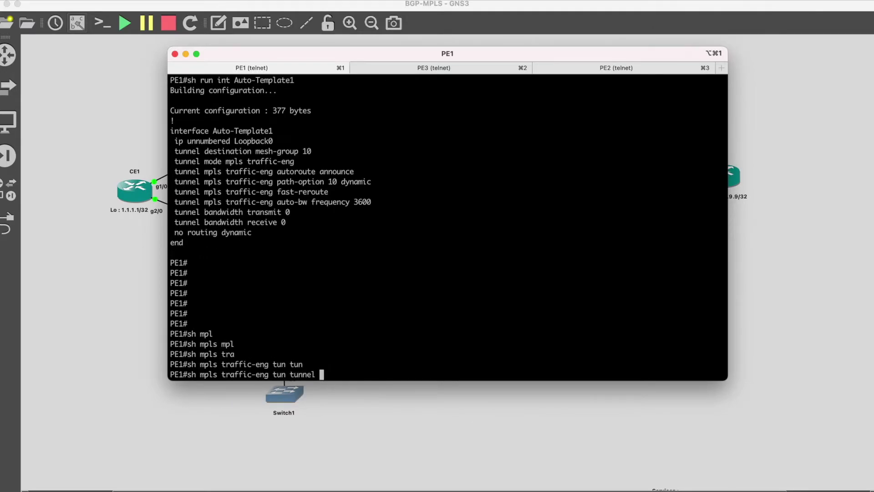
# - Complete it with 64336, showing PE1_t64336 up toward destination 8.8.8.8
pyautogui.scroll(10, 297, 268)
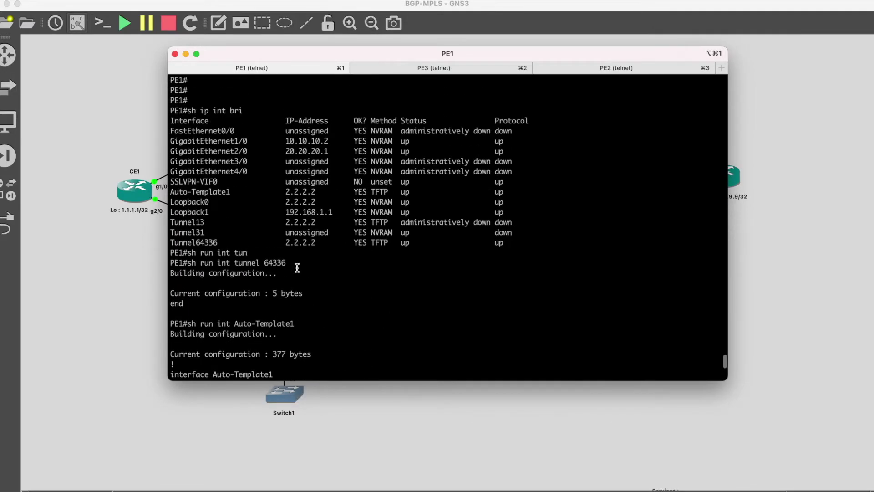
pyautogui.moveTo(197, 242); pyautogui.dragTo(221, 242)
pyautogui.press('super+c')
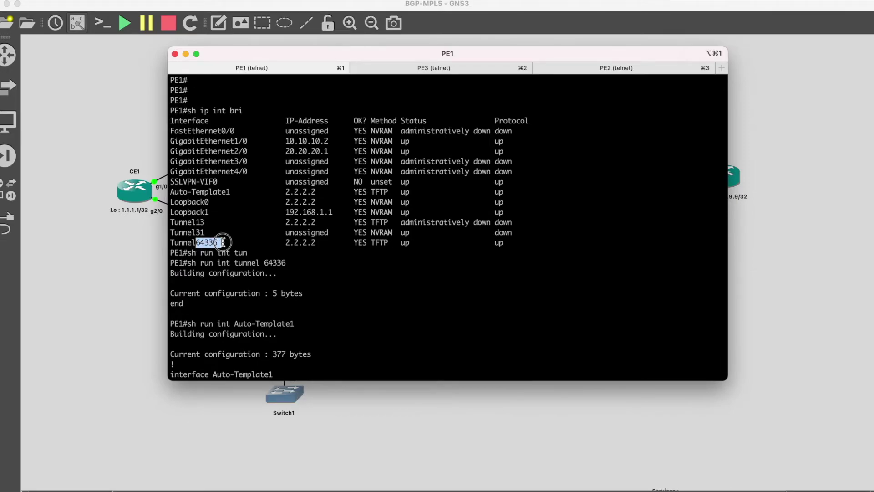
pyautogui.rightClick(205, 242)
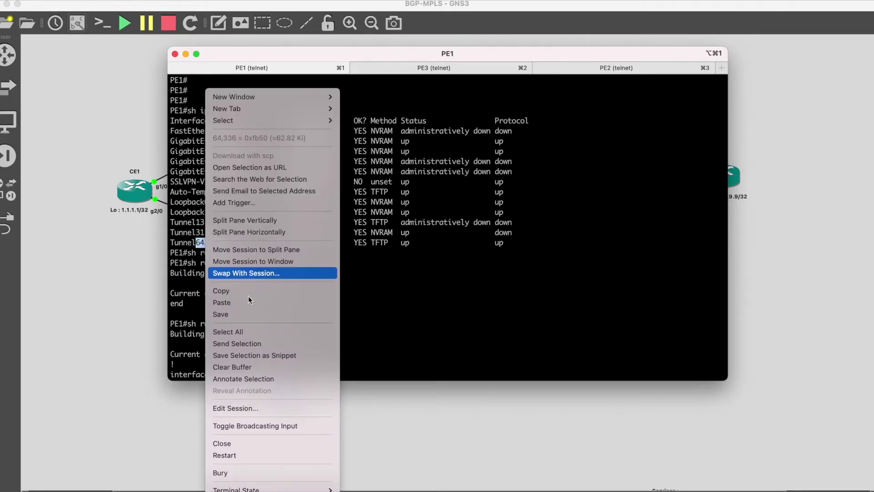
pyautogui.click(234, 304)
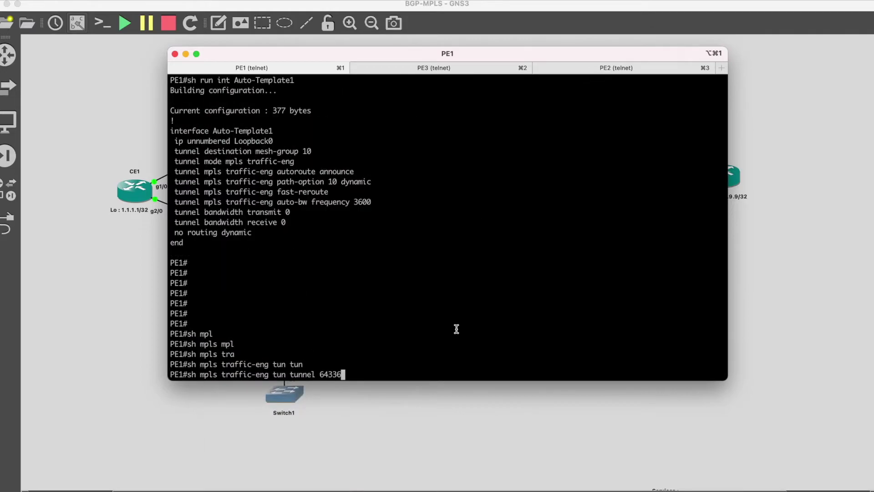
pyautogui.press('Return')
pyautogui.moveTo(196, 151); pyautogui.dragTo(240, 153)
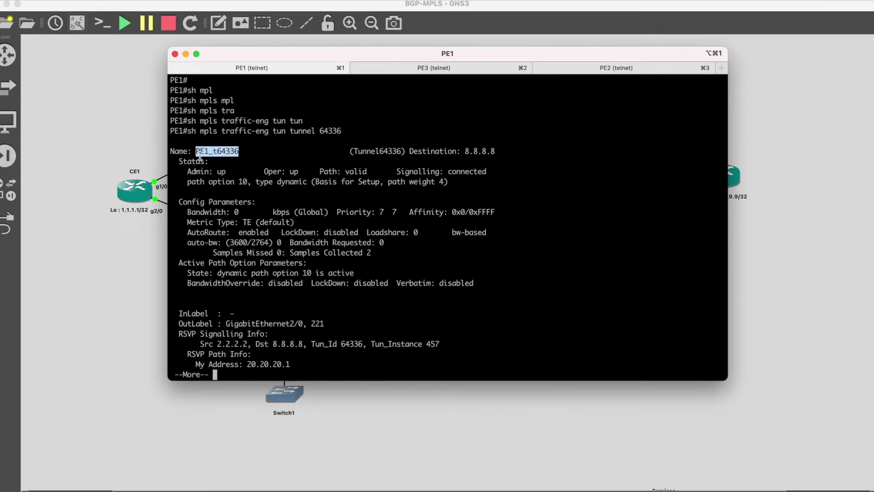
pyautogui.doubleClick(481, 158)
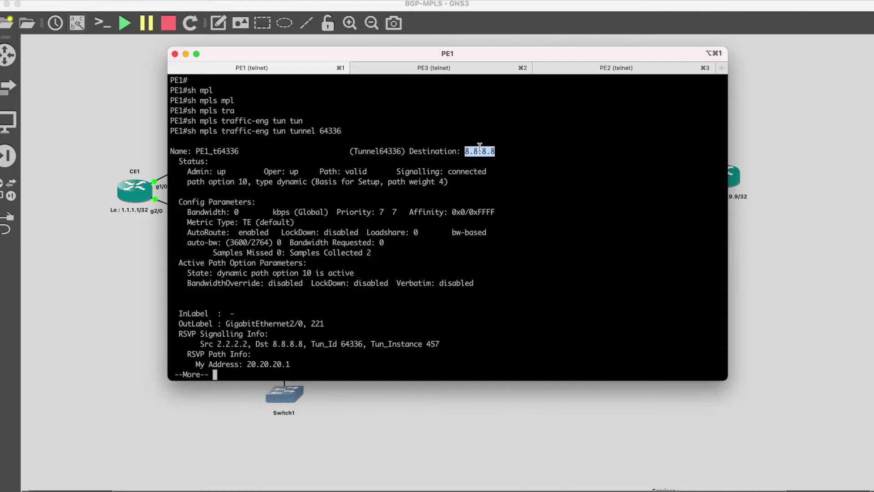
pyautogui.press('space')
# - Confirm PE3's Loopback0 holds 8.8.8.8 with 'sh run int lo 0', then return to PE1
pyautogui.click(458, 68)
pyautogui.write('sh i')
pyautogui.press('BackSpace')
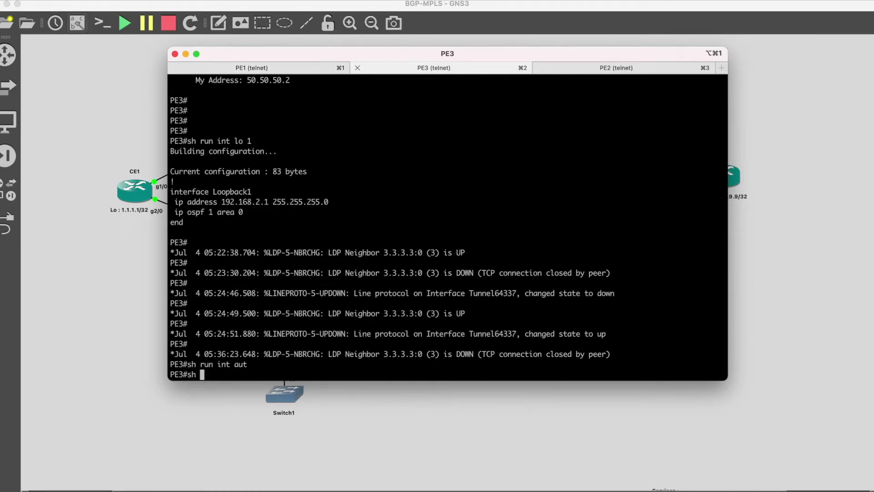
pyautogui.write('run int lo 1')
pyautogui.press('BackSpace')
pyautogui.write('0')
pyautogui.press('Return')
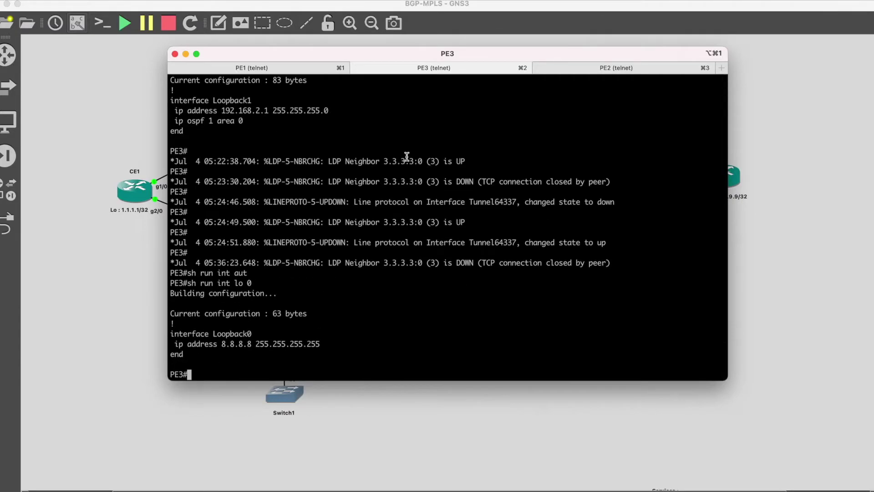
pyautogui.doubleClick(230, 345)
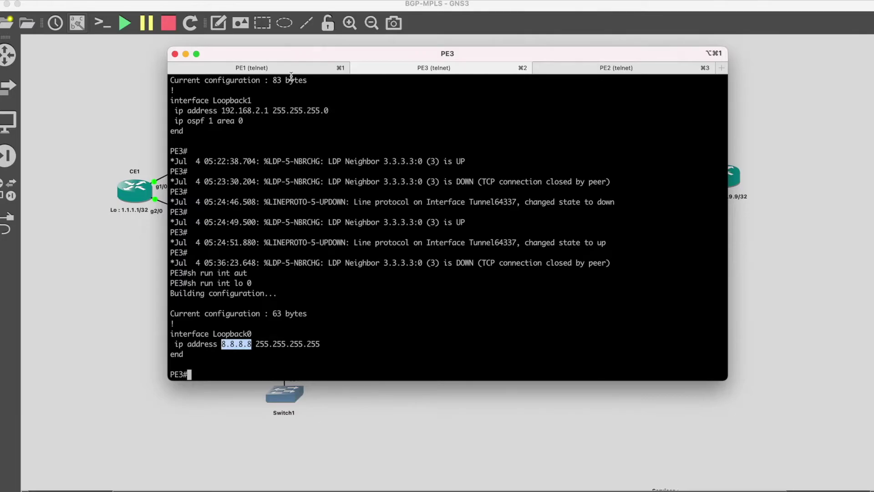
pyautogui.click(274, 72)
pyautogui.press('Return')
pyautogui.press('Return')
pyautogui.press('Return')
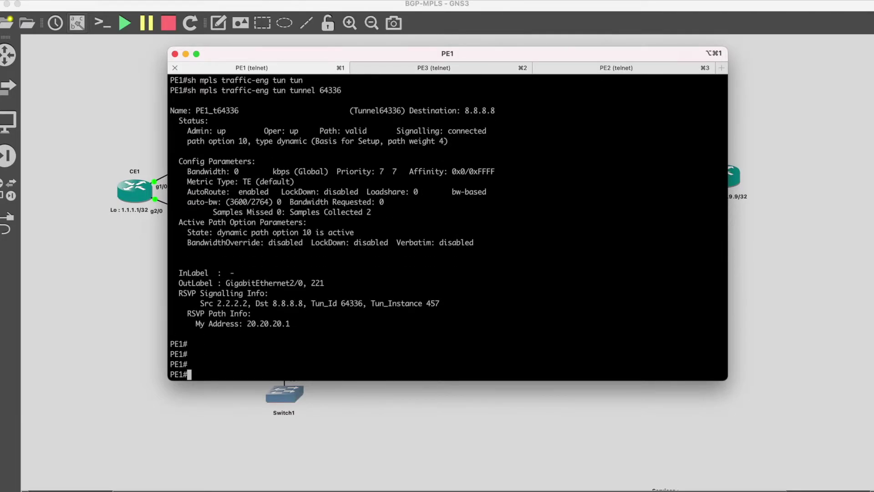
# - Rerun tunnel 64336 details on PE1, highlighting its up status, explicit route and unconstrained path
pyautogui.press('Up')
pyautogui.press('Return')
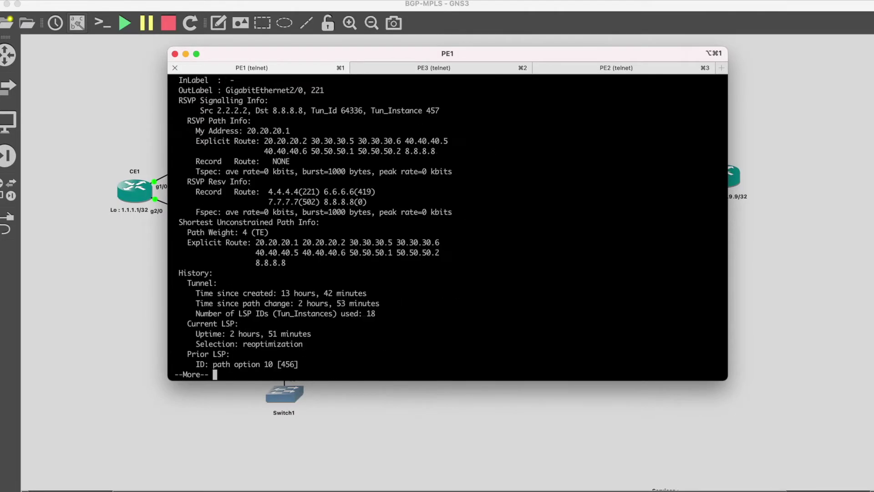
pyautogui.scroll(5, 322, 145)
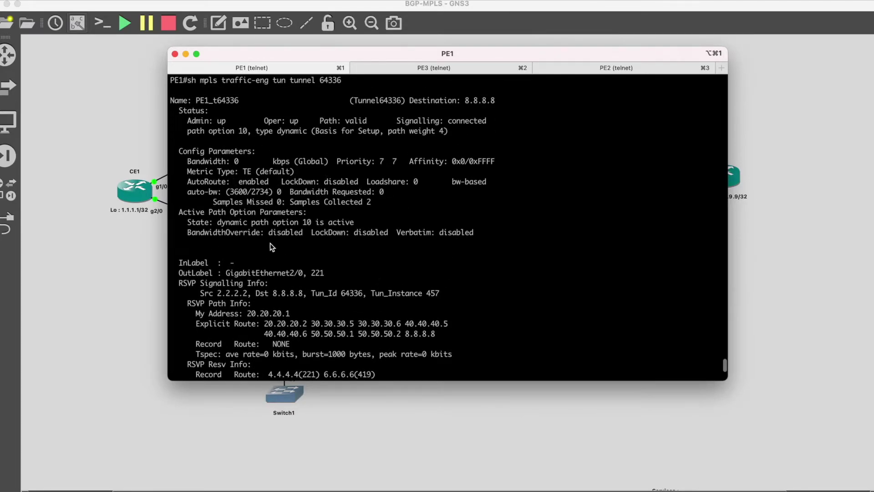
pyautogui.scroll(2, 273, 243)
pyautogui.moveTo(487, 171); pyautogui.dragTo(173, 179)
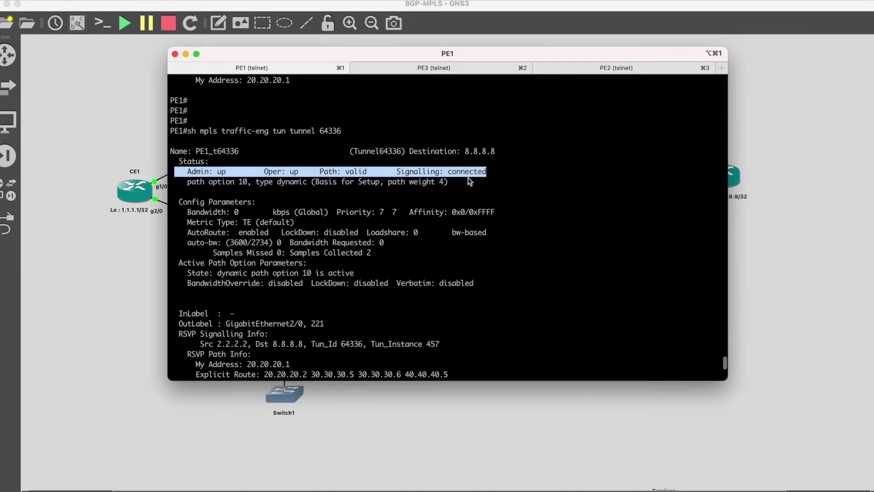
pyautogui.scroll(-5, 369, 258)
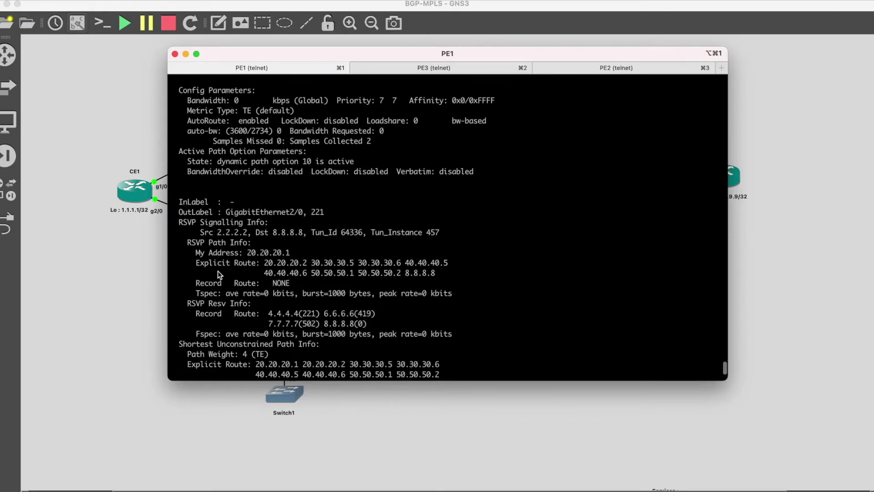
pyautogui.moveTo(190, 258); pyautogui.dragTo(467, 275)
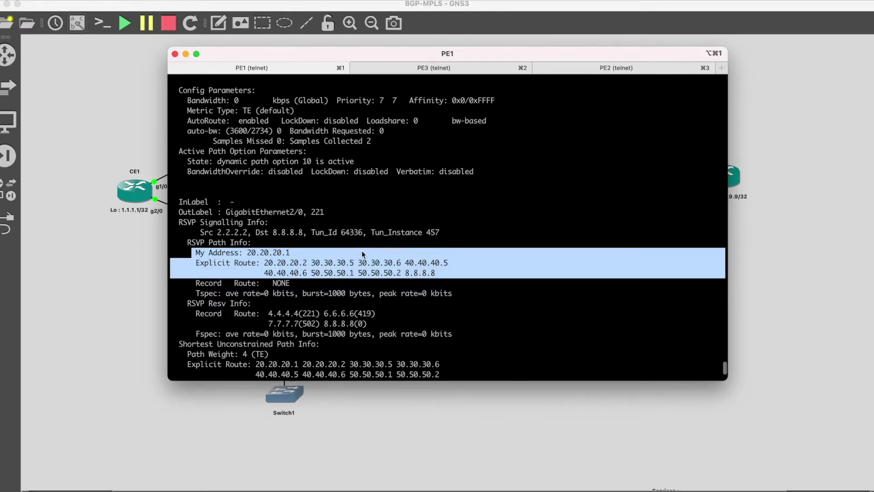
pyautogui.scroll(-2, 360, 260)
pyautogui.moveTo(291, 364); pyautogui.dragTo(171, 324)
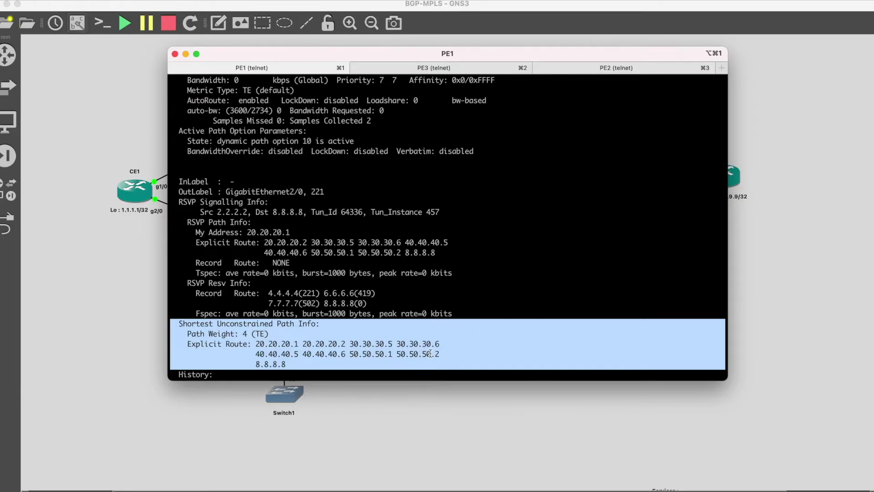
pyautogui.press('space')
pyautogui.press('Return')
pyautogui.press('Return')
pyautogui.press('Return')
pyautogui.press('Return')
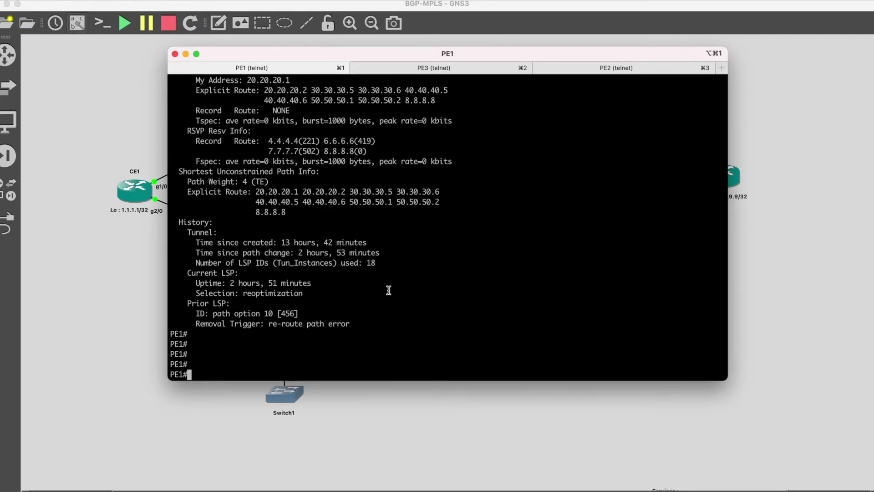
# - Show PE1's Loopback1 config: 192.168.1.1 in OSPF area 0
pyautogui.write('sh run int lo 1')
pyautogui.press('Return')
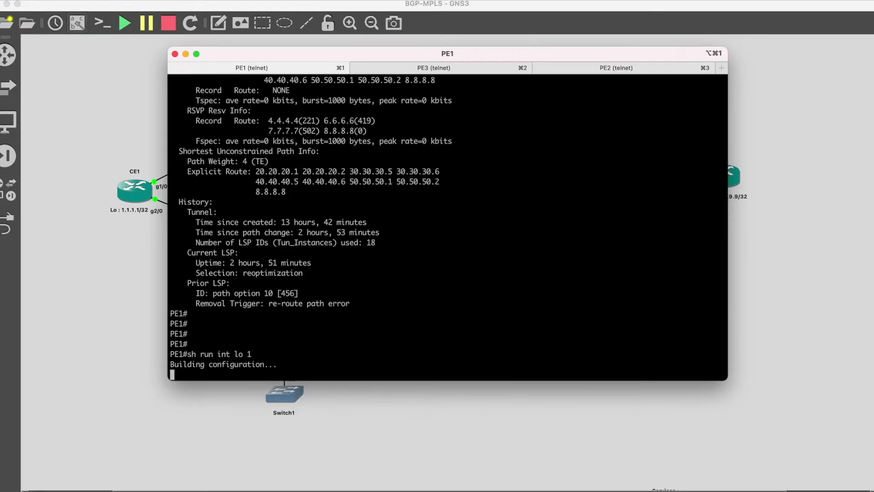
pyautogui.moveTo(255, 357); pyautogui.dragTo(169, 279)
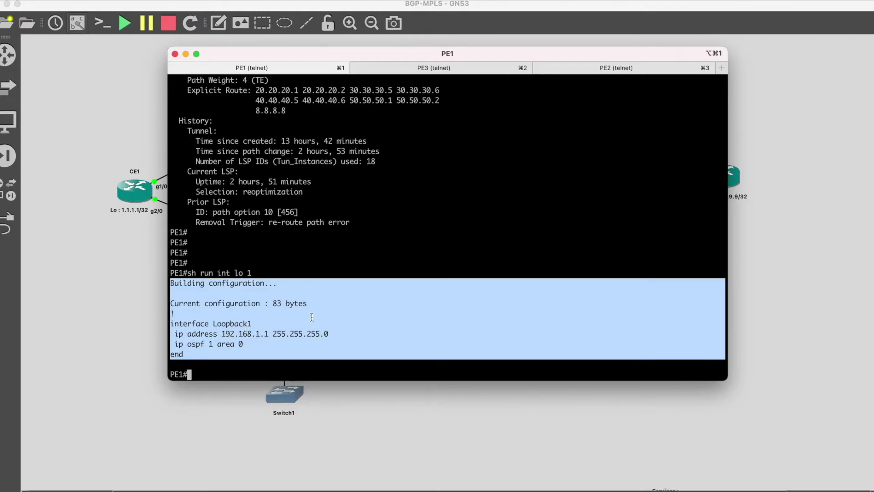
pyautogui.click(307, 188)
# - Show PE3's Loopback1 config with 192.168.2.1 in area 0, then return to PE1
pyautogui.click(394, 69)
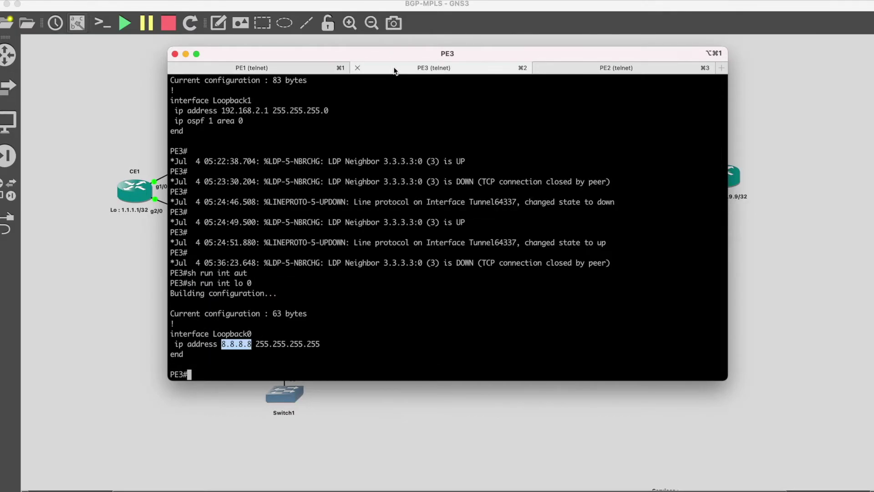
pyautogui.write('sh run int lo 1')
pyautogui.press('Return')
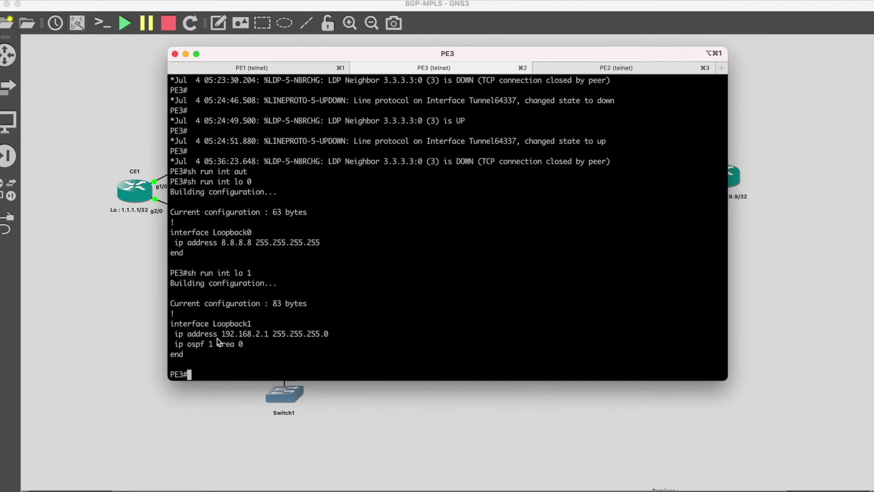
pyautogui.moveTo(230, 339); pyautogui.dragTo(272, 342)
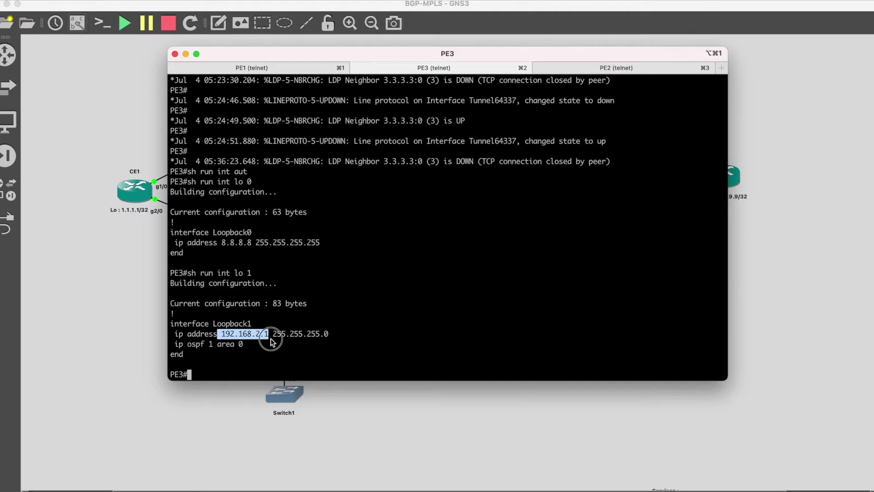
pyautogui.click(319, 316)
pyautogui.click(229, 65)
pyautogui.write('sh ip rout')
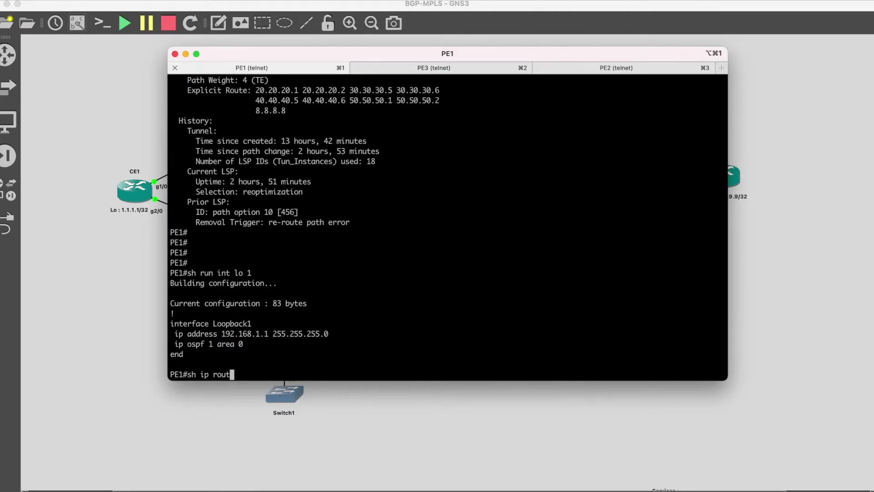
# - On PE1, show the route to 192.168.2.1 learned via OSPF over Tunnel64336
pyautogui.press('Tab')
pyautogui.write('192.168.2.1')
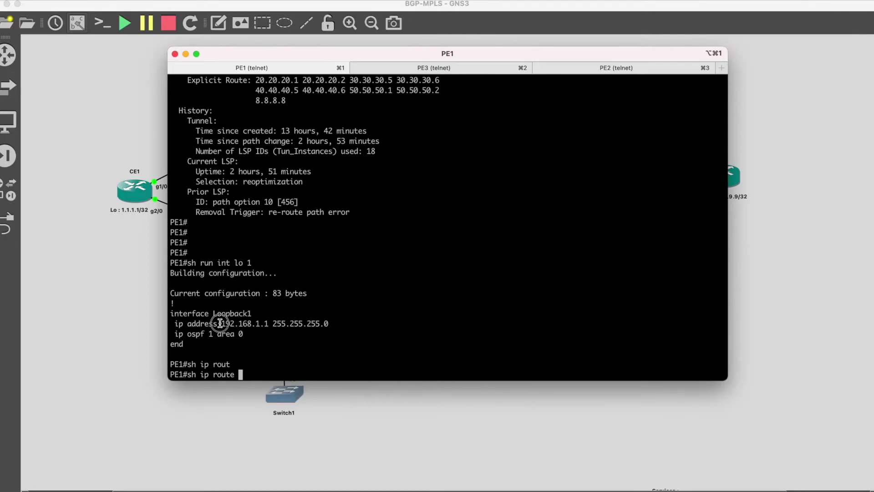
pyautogui.press('Return')
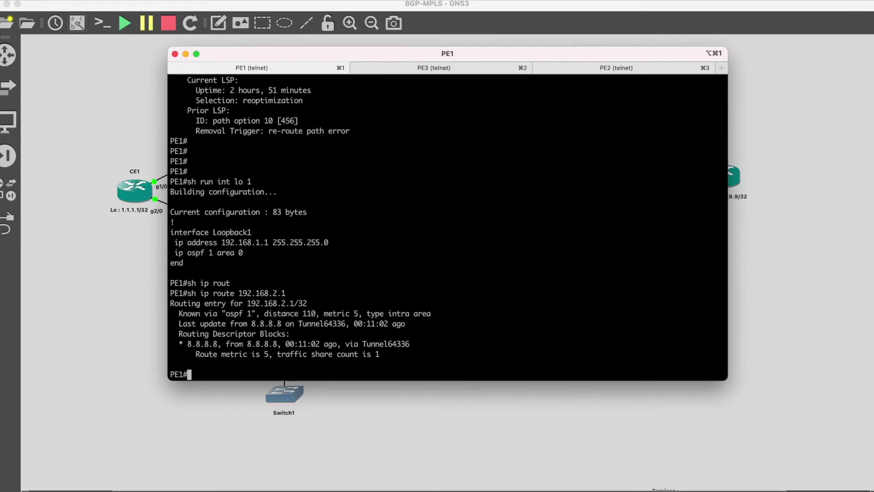
pyautogui.doubleClick(391, 345)
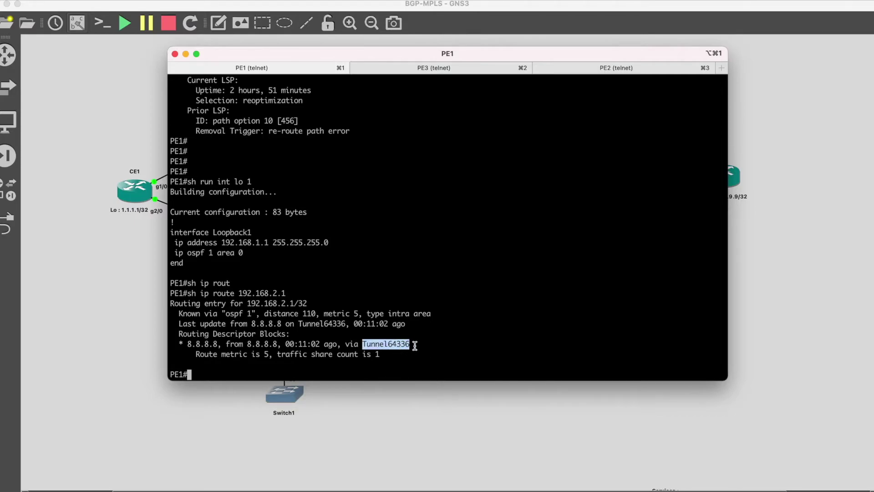
pyautogui.scroll(-1, 410, 243)
# - On PE3, show the route to 192.168.1.1 learned via OSPF over Tunnel64336
pyautogui.click(382, 68)
pyautogui.write('arp')
pyautogui.press('BackSpace')
pyautogui.press('BackSpace')
pyautogui.press('BackSpace')
pyautogui.write('rou')
pyautogui.press('Tab')
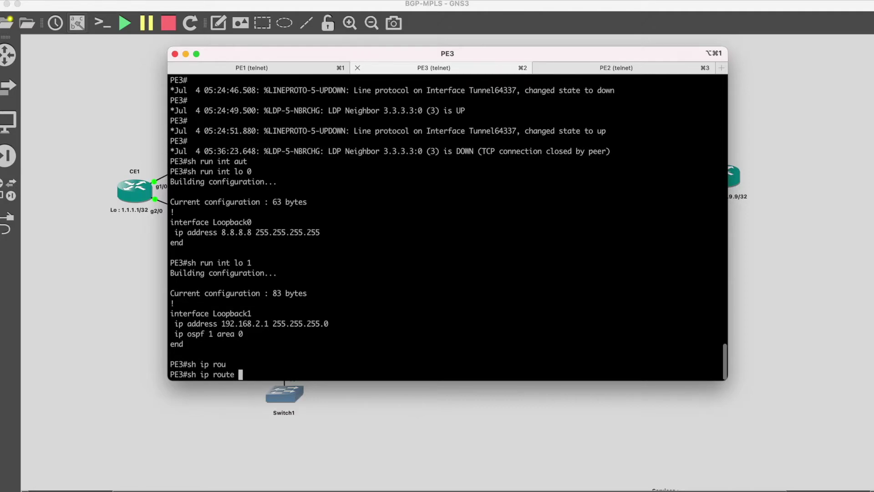
pyautogui.write('192.168.1.1')
pyautogui.press('Return')
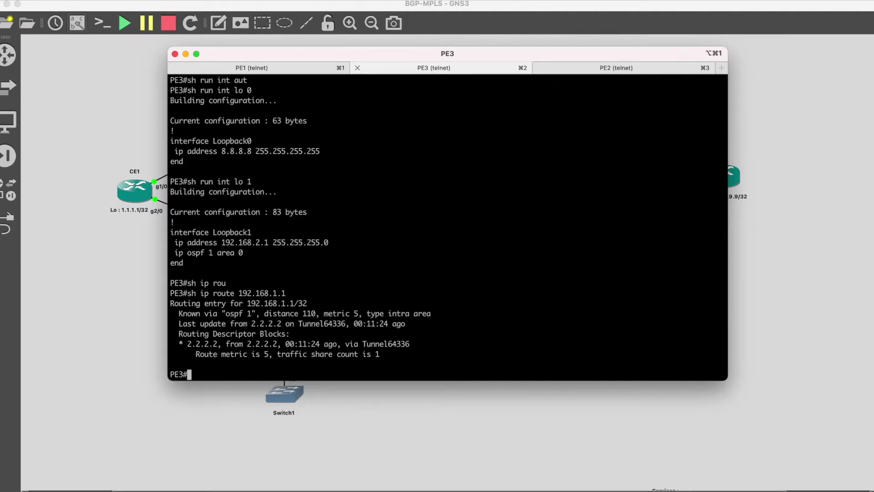
pyautogui.doubleClick(392, 344)
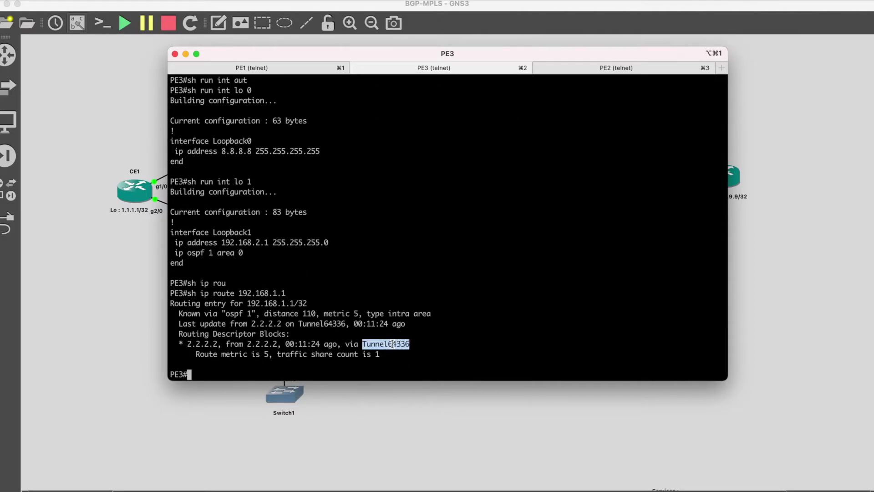
# - Ping 192.168.2.1 from PE1 with 5/5 success, then bring the GNS3 topology forward
pyautogui.click(279, 70)
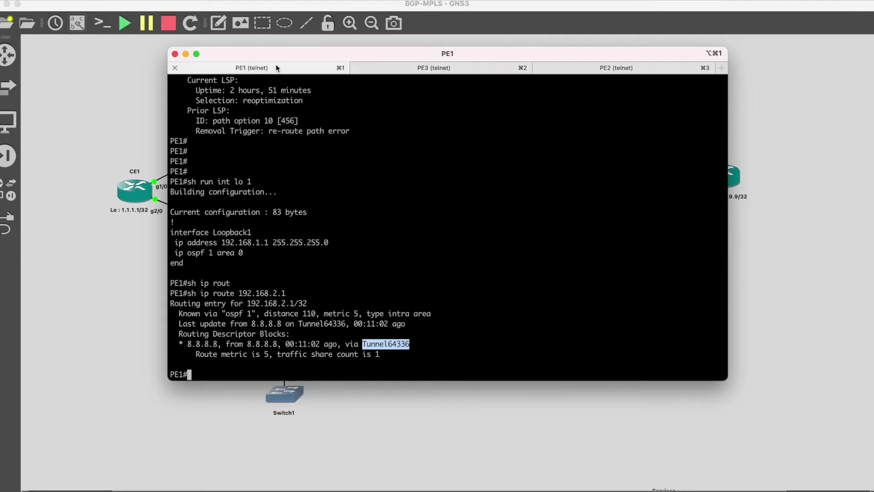
pyautogui.press('Return')
pyautogui.press('Return')
pyautogui.press('Return')
pyautogui.write('ping 192.1')
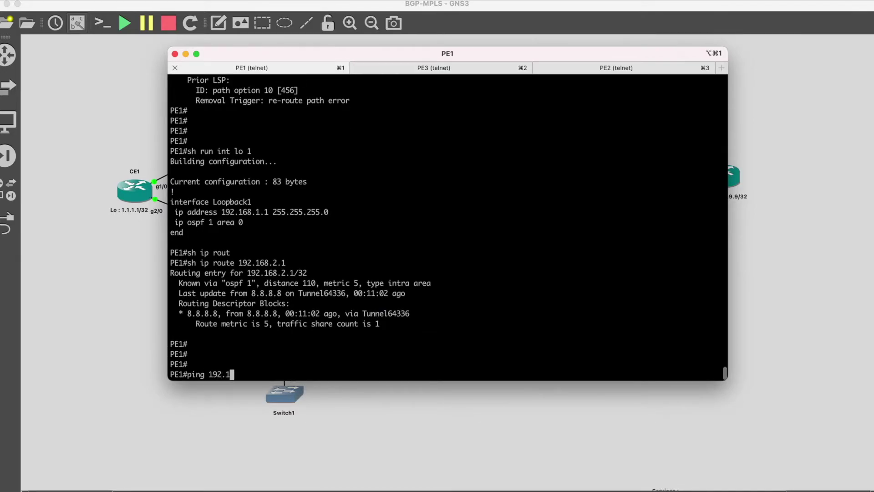
pyautogui.write('68.')
pyautogui.write('2.1')
pyautogui.press('Return')
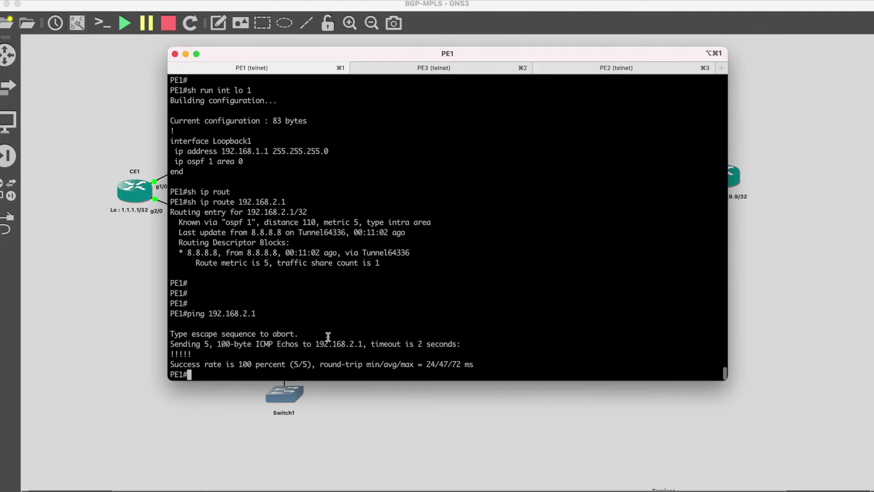
pyautogui.press('Return')
pyautogui.press('Return')
pyautogui.press('Return')
pyautogui.press('Return')
pyautogui.click(344, 416)
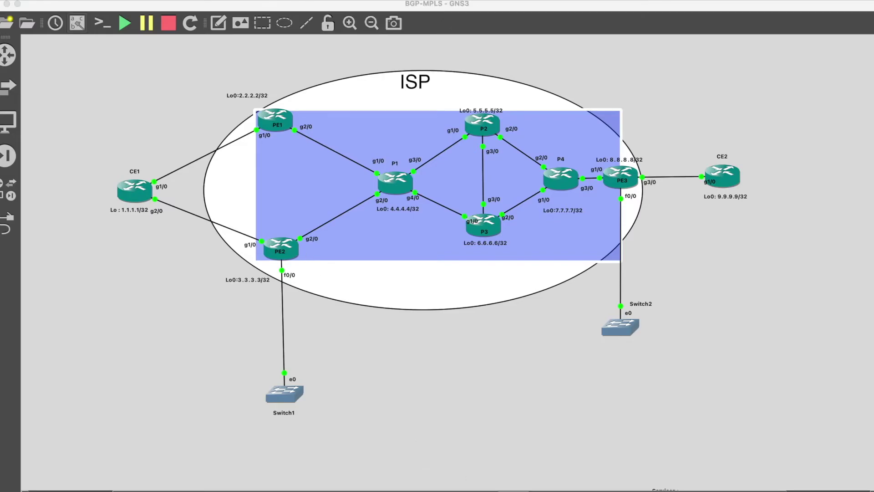
# - Place the terminal beside the topology and check the PE2 session
pyautogui.click(513, 490)
pyautogui.moveTo(390, 52); pyautogui.dragTo(599, 30)
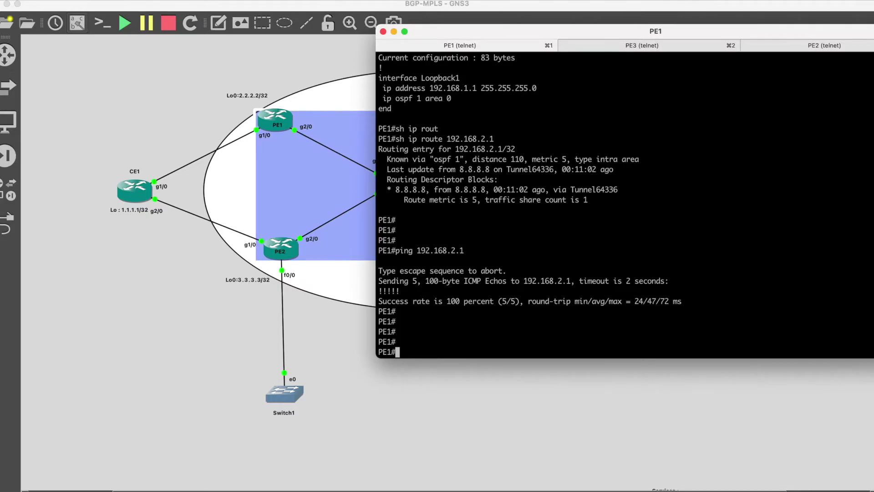
pyautogui.click(846, 41)
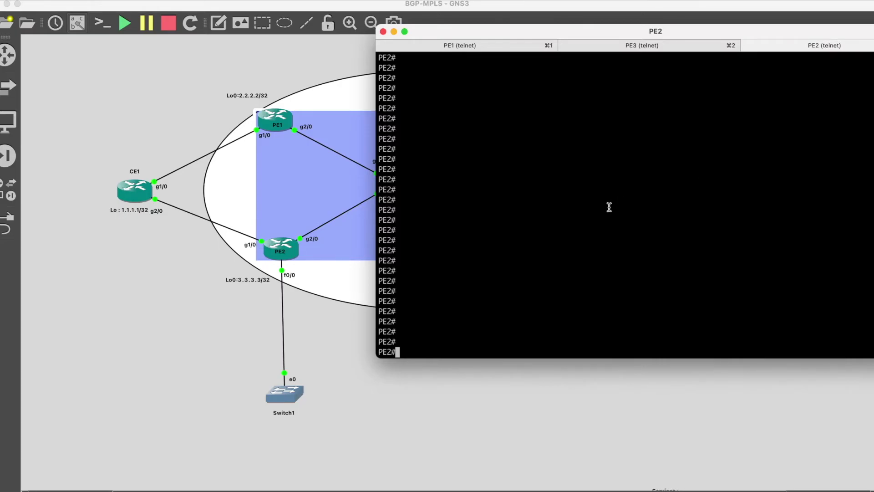
# - Display PE1's Auto-Template1 running config and highlight its configuration lines
pyautogui.click(447, 46)
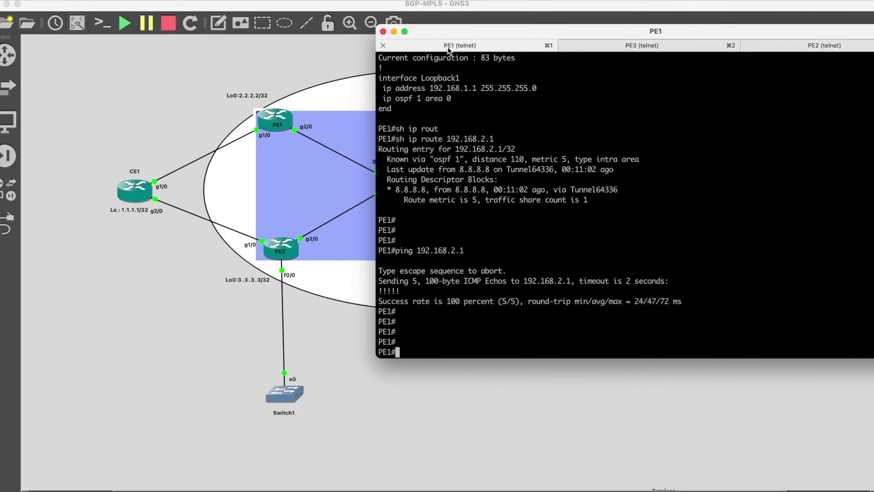
pyautogui.press('Return')
pyautogui.write('sh run int ')
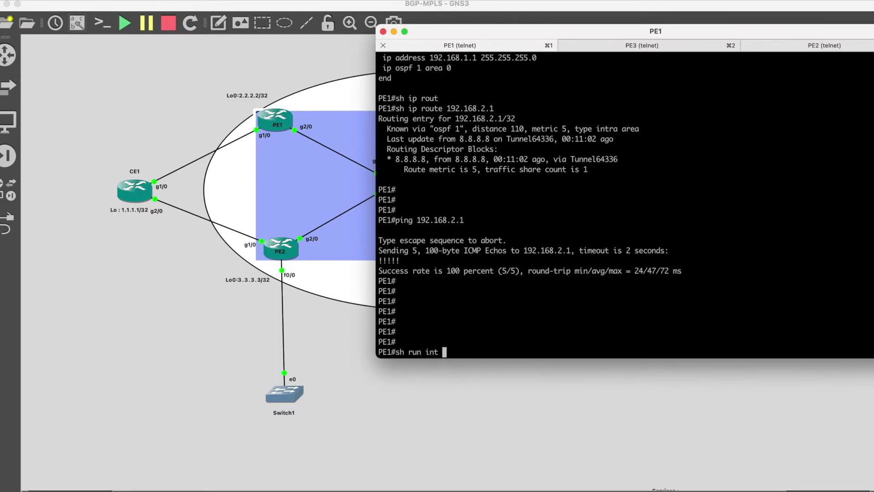
pyautogui.write('aut')
pyautogui.press('Tab')
pyautogui.write('1')
pyautogui.press('Return')
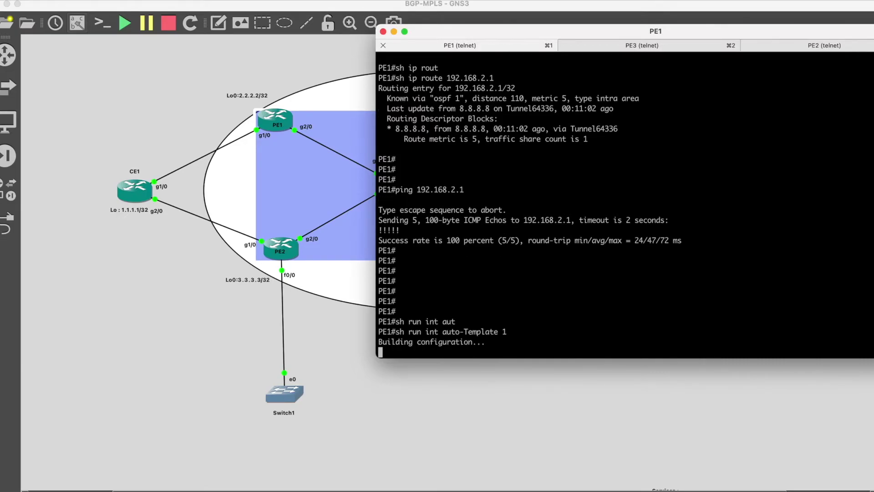
pyautogui.moveTo(588, 291); pyautogui.dragTo(373, 220)
pyautogui.press('super+c')
# - Paste the Auto-Template1 MPLS-TE configuration into PE2 in configuration mode
pyautogui.press('super+3')
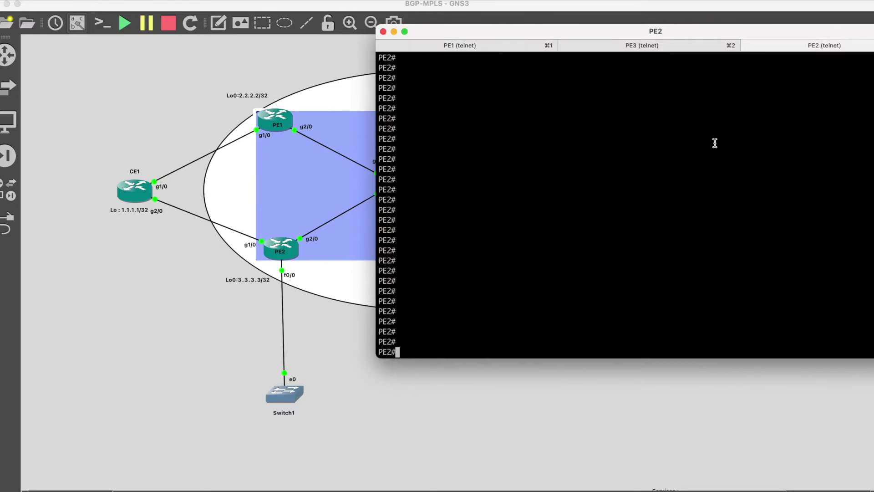
pyautogui.write('conf t')
pyautogui.press('Return')
pyautogui.press('super+v')
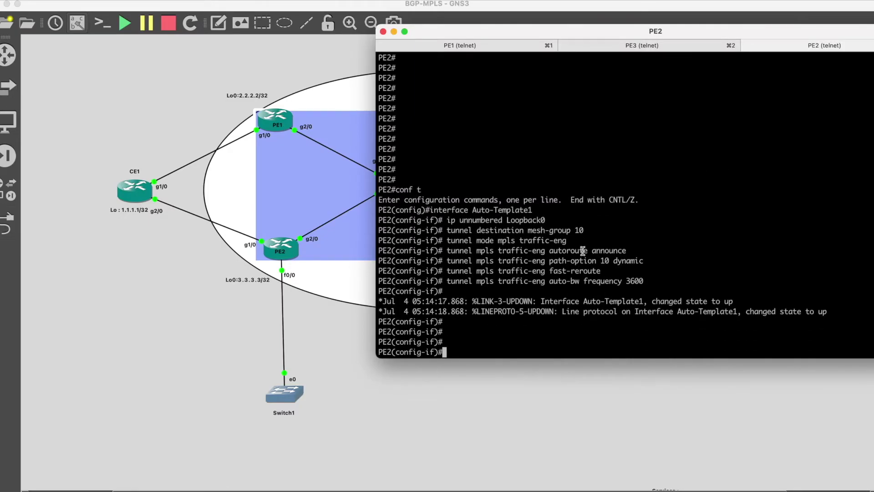
pyautogui.moveTo(584, 230); pyautogui.dragTo(528, 230)
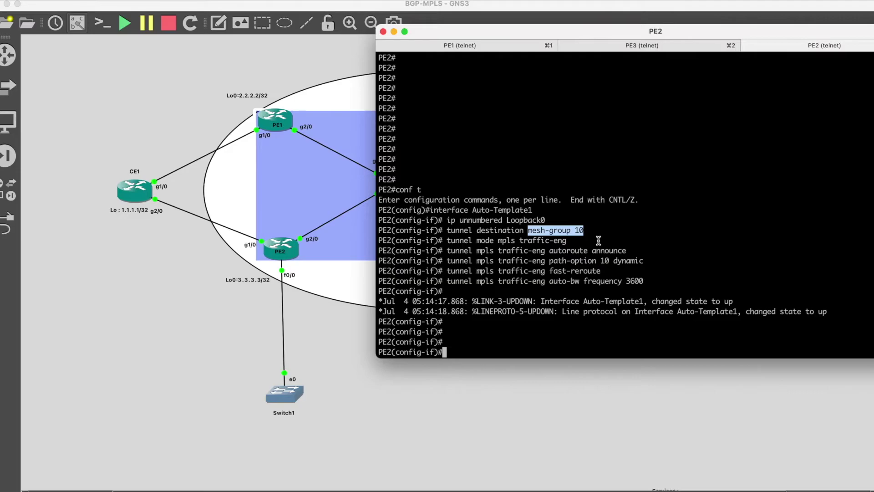
pyautogui.press('Return')
pyautogui.press('Return')
pyautogui.press('Return')
# - List PE2's interfaces with 'do sh ip int bri' and leave interface configuration
pyautogui.write('do sh ')
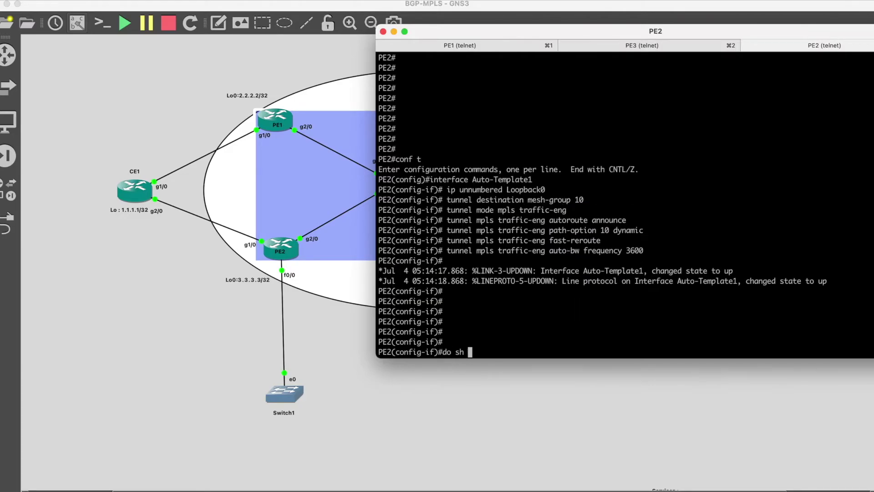
pyautogui.write('ip int bri')
pyautogui.press('Return')
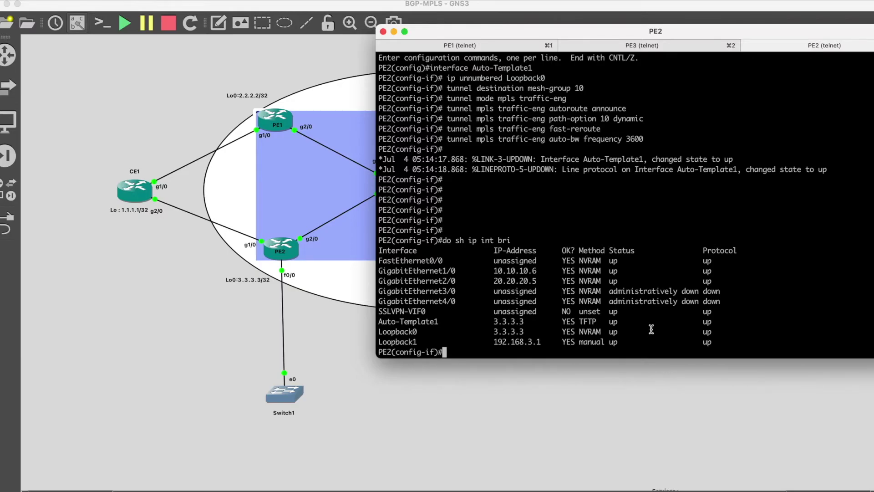
pyautogui.press('Return')
pyautogui.press('Return')
pyautogui.press('Return')
pyautogui.write('exi')
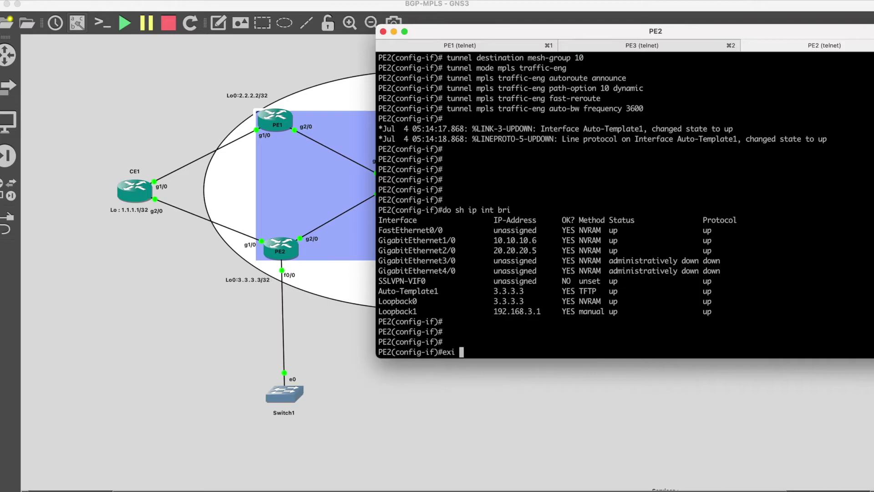
pyautogui.press('Return')
# - Enter OSPF process 1 configuration on PE2 with 'router ospf 1'
pyautogui.write('router osp f')
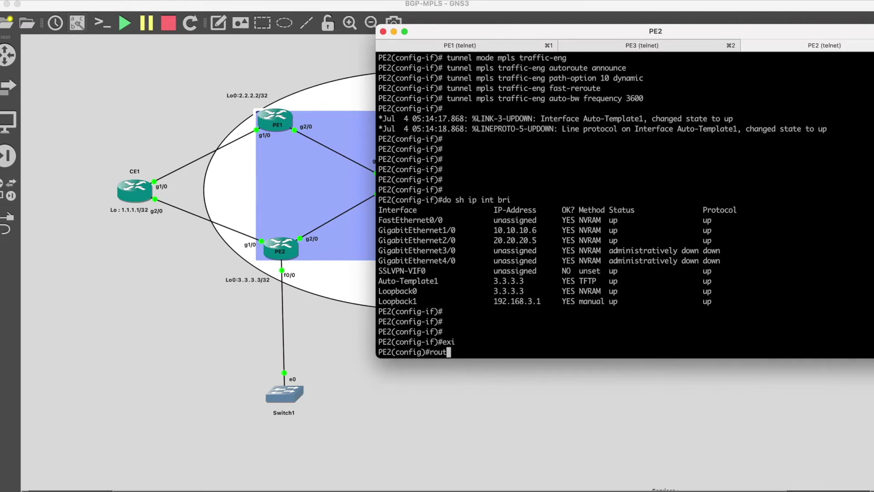
pyautogui.press('BackSpace')
pyautogui.press('BackSpace')
pyautogui.write('d')
pyautogui.press('BackSpace')
pyautogui.write('f 1')
pyautogui.press('Return')
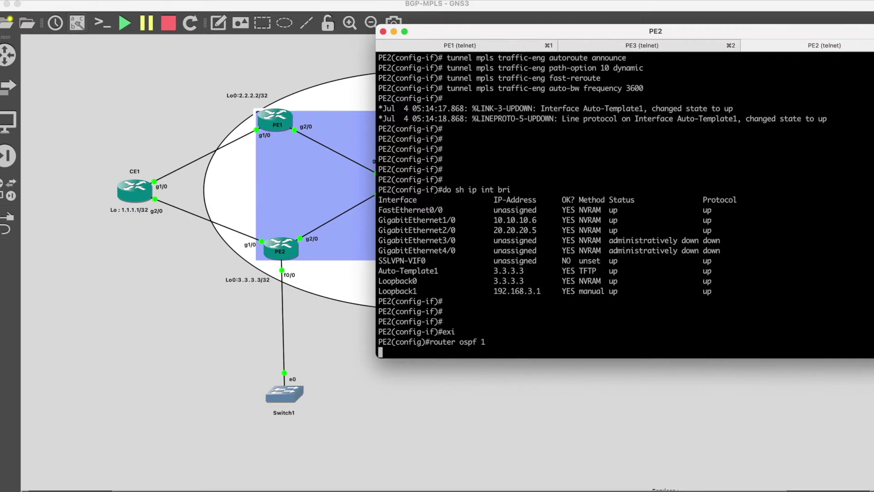
# - Add 'mpls traffic-eng mesh-group 10 Loopback0 area 0' and exit to global config
pyautogui.write('mpl')
pyautogui.press('Tab')
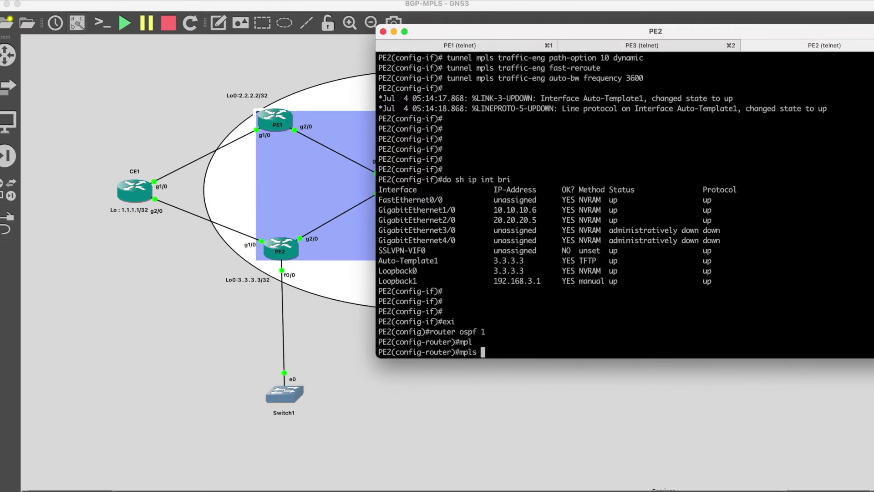
pyautogui.write('tra')
pyautogui.press('Tab')
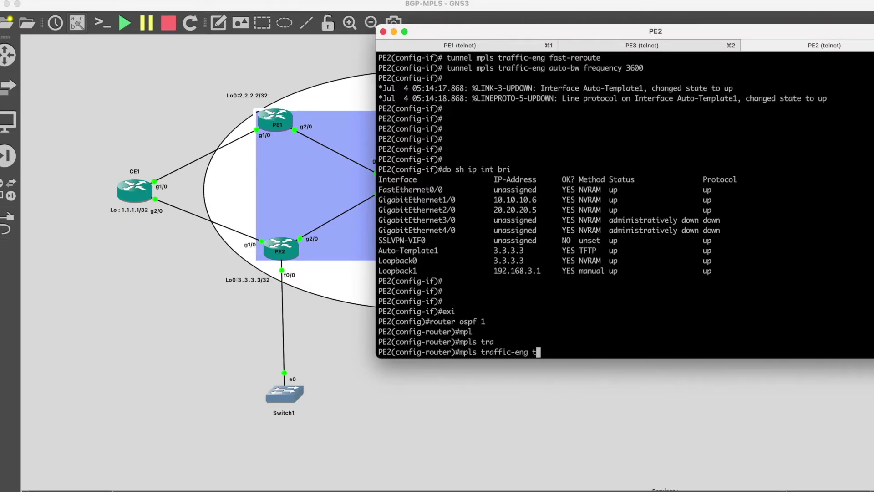
pyautogui.write('tun')
pyautogui.press('Tab')
pyautogui.press('BackSpace')
pyautogui.press('BackSpace')
pyautogui.press('BackSpace')
pyautogui.write('?')
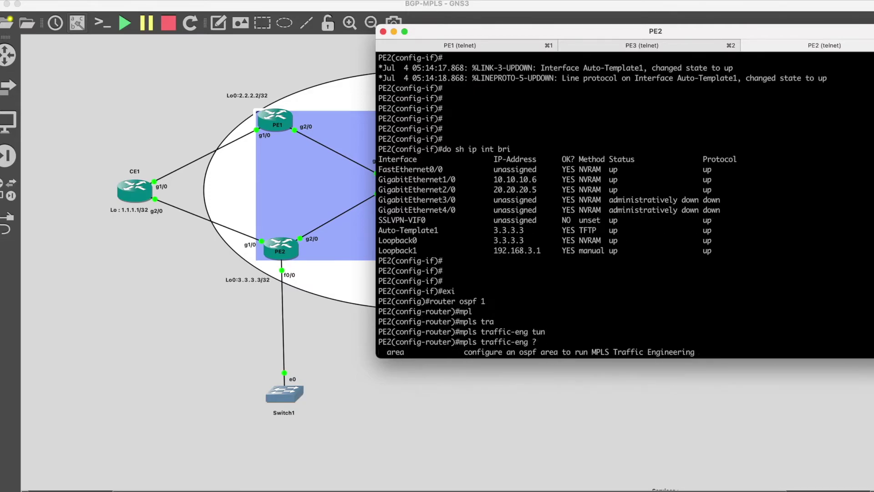
pyautogui.write('me')
pyautogui.press('Tab')
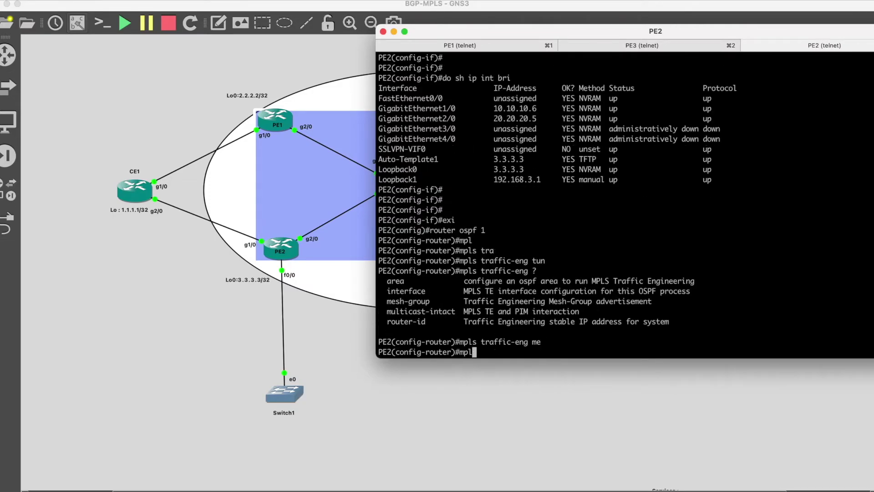
pyautogui.write('10 ?')
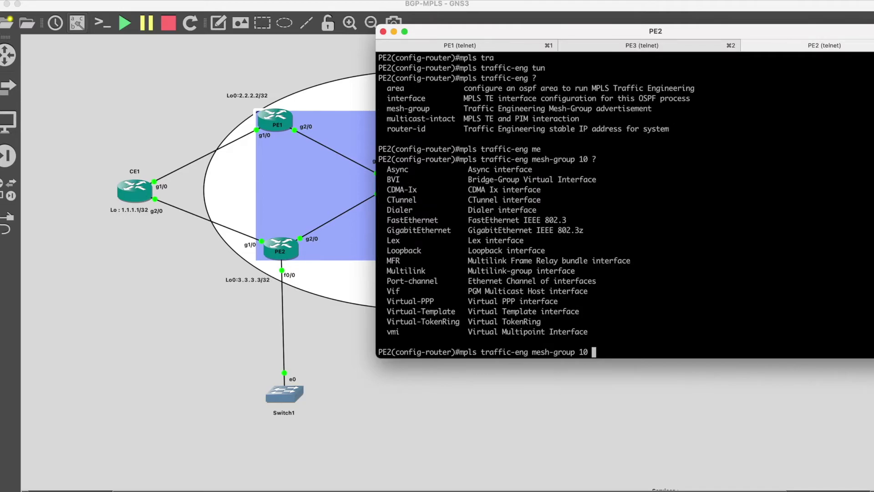
pyautogui.write('lo')
pyautogui.write('0 ?')
pyautogui.write('are 0')
pyautogui.press('Return')
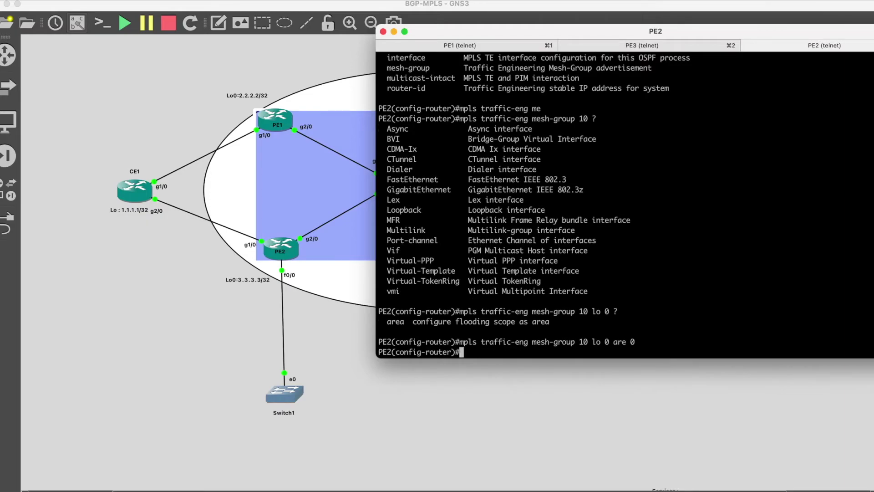
pyautogui.write('exi')
pyautogui.press('Return')
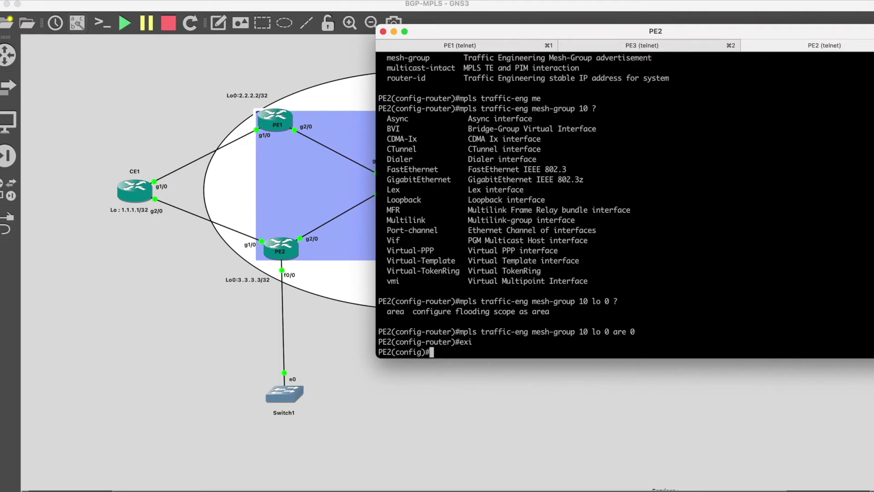
# - Enable 'mpls traffic-eng auto-tunnel mesh' on PE2 and exit configuration mode
pyautogui.press('Return')
pyautogui.press('Return')
pyautogui.write('mpl')
pyautogui.press('Tab')
pyautogui.write('tra')
pyautogui.press('Tab')
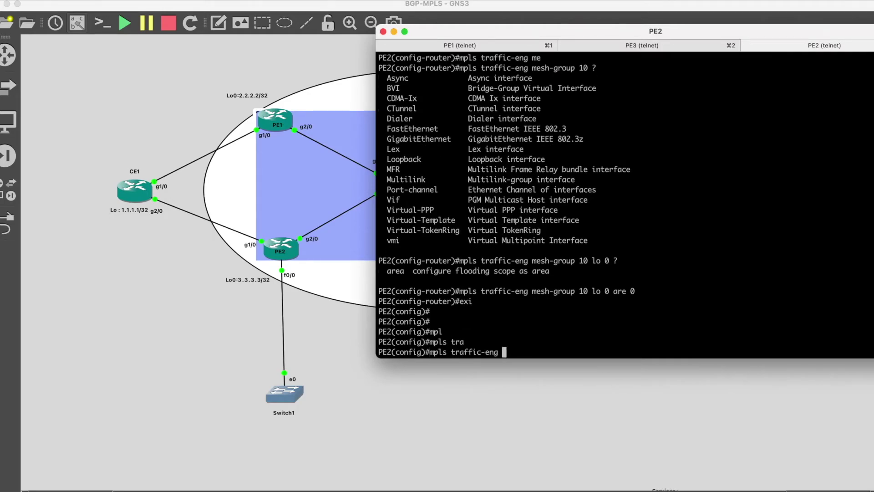
pyautogui.write('aut')
pyautogui.press('Tab')
pyautogui.write('tunn')
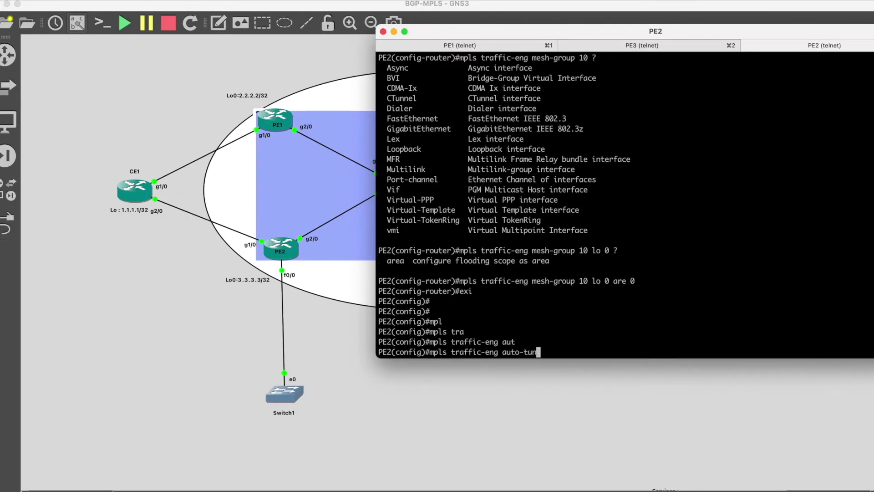
pyautogui.press('Tab')
pyautogui.write('mes')
pyautogui.press('Tab')
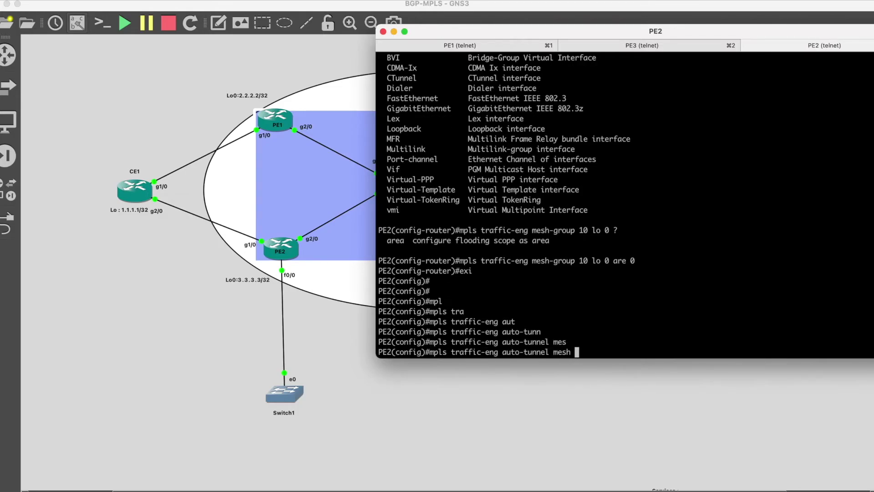
pyautogui.write('?')
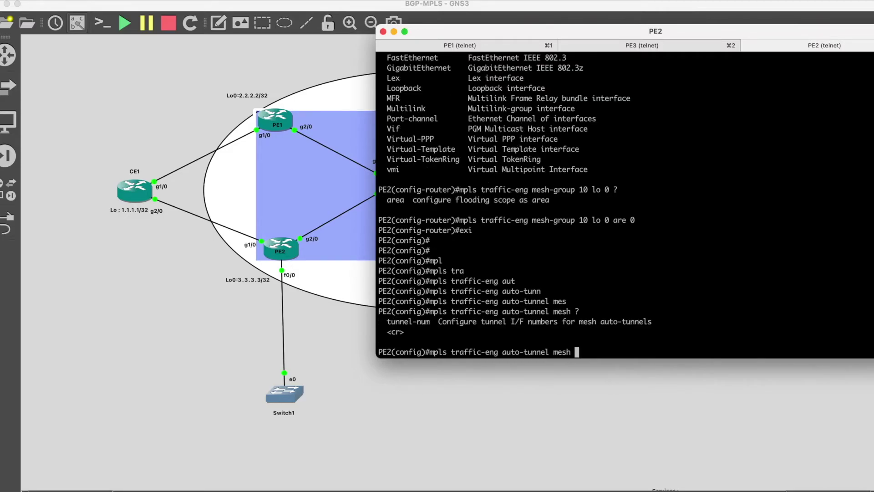
pyautogui.press('Return')
pyautogui.write('end')
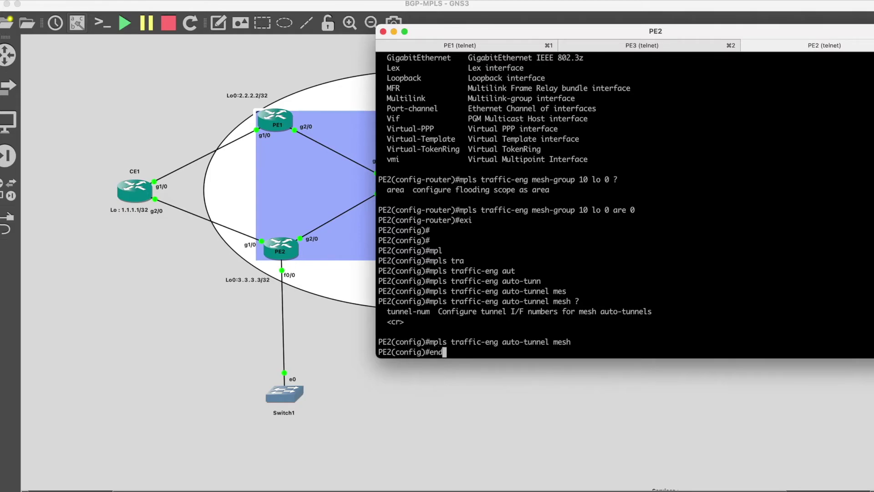
pyautogui.press('Return')
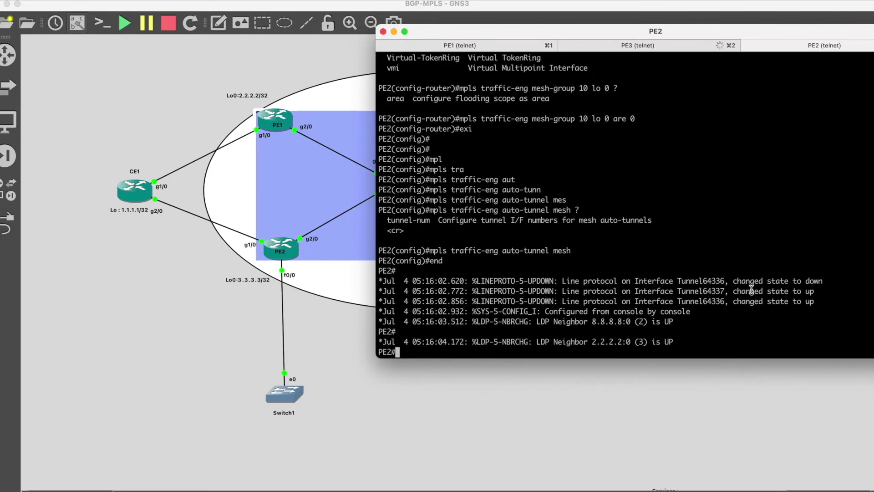
# - Highlight the Tunnel64336 and Tunnel64337 state-change log lines
pyautogui.doubleClick(714, 280)
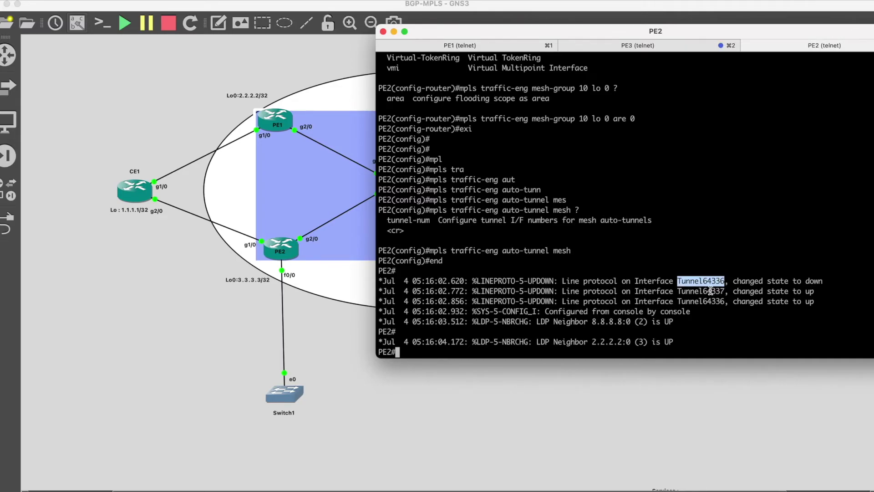
pyautogui.doubleClick(711, 290)
pyautogui.click(695, 304)
pyautogui.press('Return')
pyautogui.press('Return')
pyautogui.press('Return')
pyautogui.moveTo(819, 272); pyautogui.dragTo(406, 256)
pyautogui.click(501, 275)
# - Run 'sh ip int bri' and highlight the two new tunnel rows showing up
pyautogui.write('sh ip int bri')
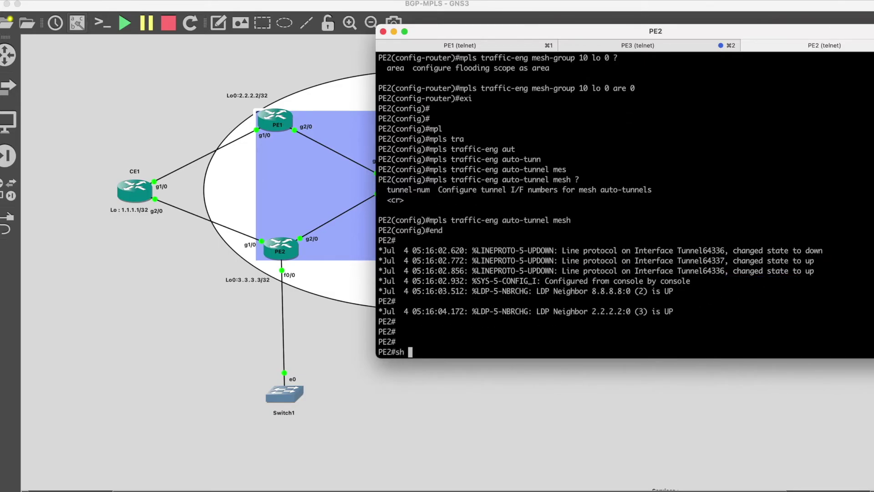
pyautogui.press('Return')
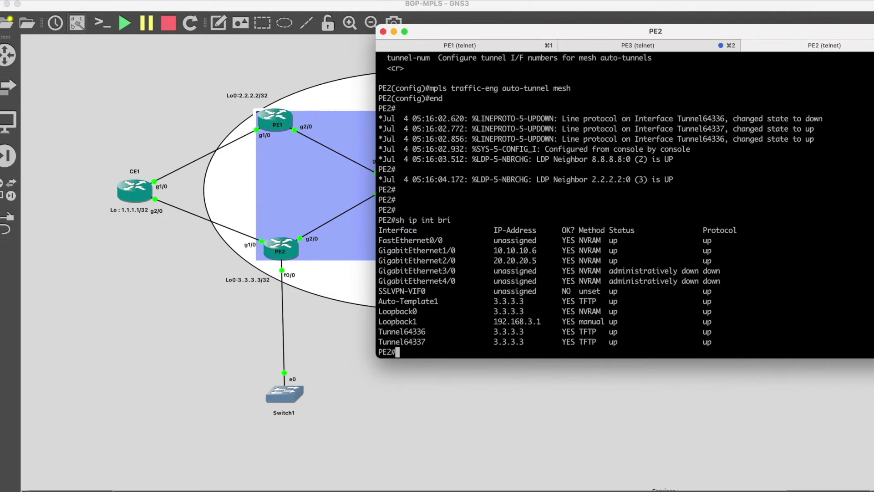
pyautogui.moveTo(390, 328); pyautogui.dragTo(735, 342)
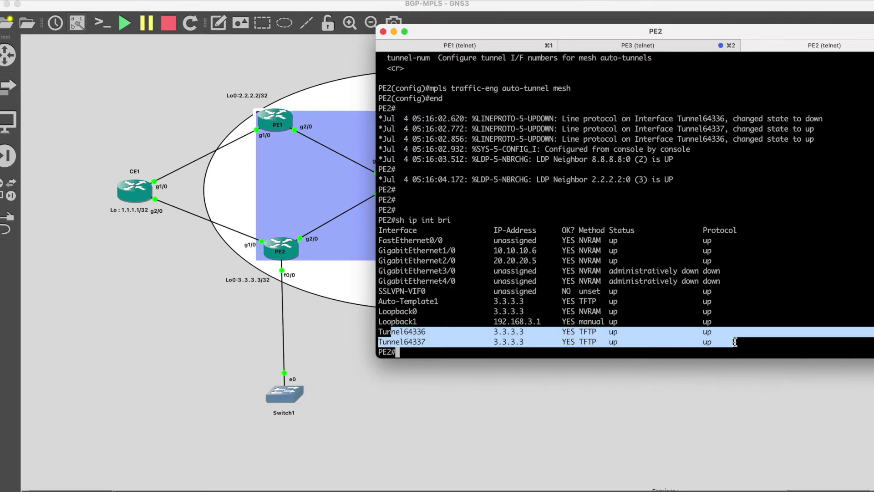
pyautogui.click(655, 296)
pyautogui.press('Return')
pyautogui.press('Return')
pyautogui.press('Return')
pyautogui.press('Return')
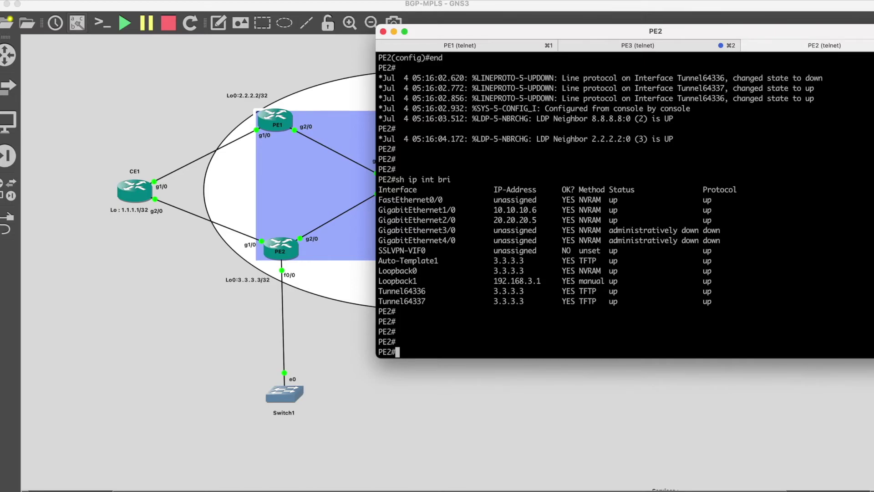
# - Move the console window fully into view and switch to PE1's telnet session
pyautogui.moveTo(576, 33); pyautogui.dragTo(376, 89)
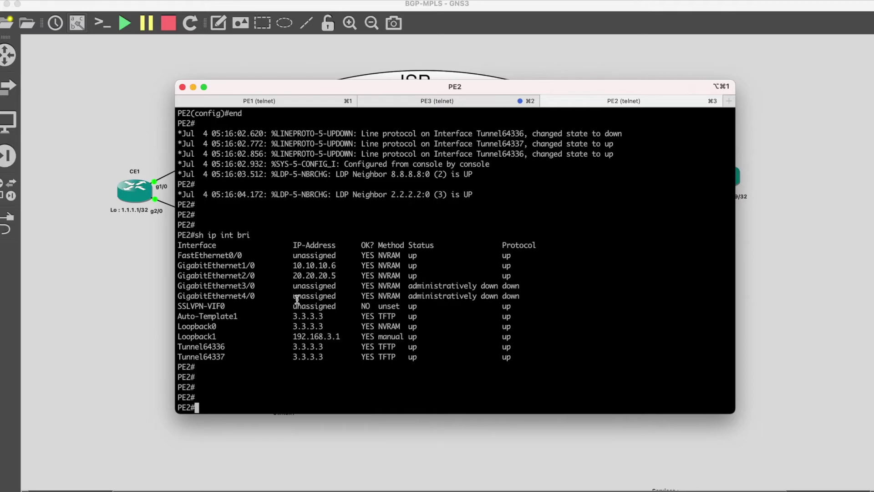
pyautogui.click(260, 101)
pyautogui.press('Return')
pyautogui.press('Return')
pyautogui.press('Return')
# - Run 'sh ip int bri' on PE1 and highlight the Tunnel64336 and Tunnel64337 rows
pyautogui.write('sh int')
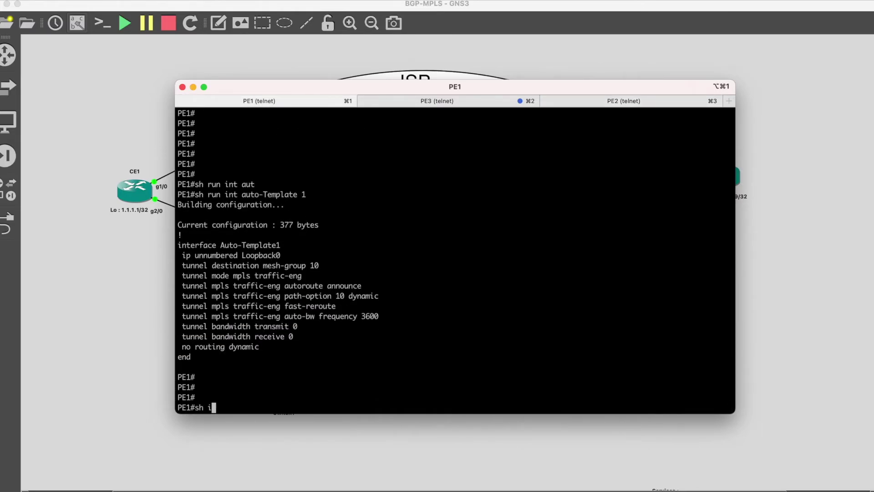
pyautogui.press('BackSpace')
pyautogui.press('BackSpace')
pyautogui.press('BackSpace')
pyautogui.press('BackSpace')
pyautogui.scroll(20, 281, 143)
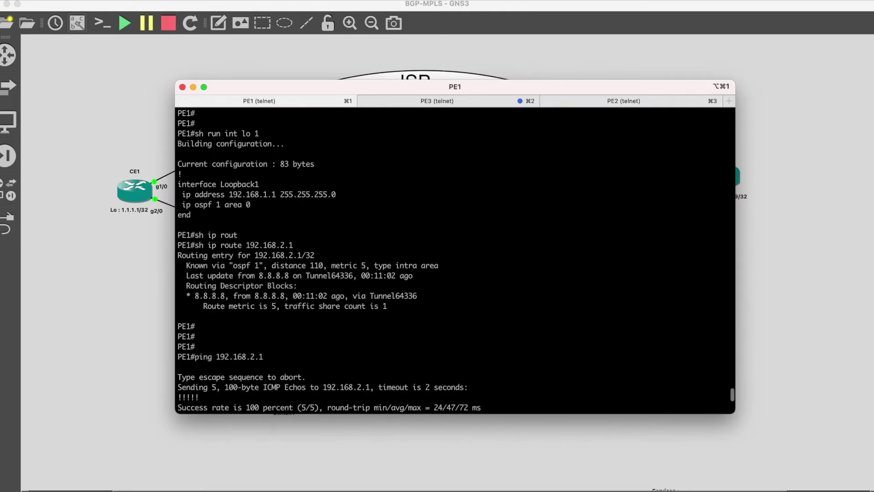
pyautogui.scroll(15, 281, 144)
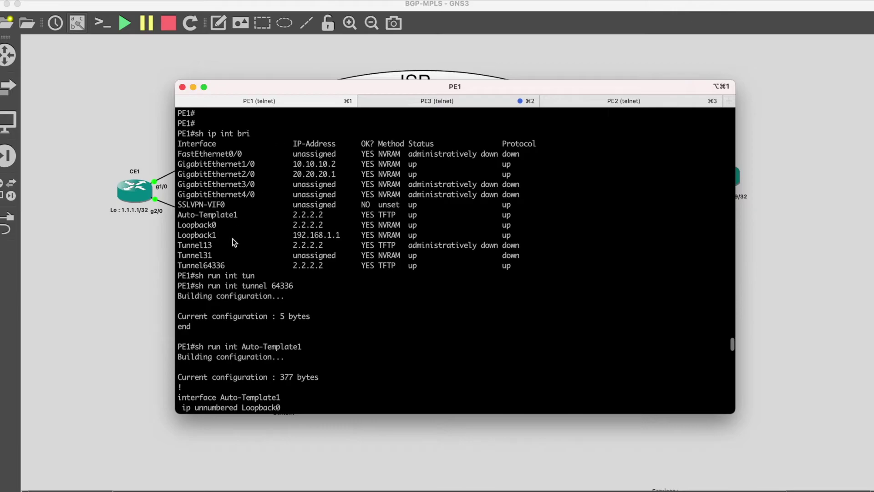
pyautogui.tripleClick(211, 266)
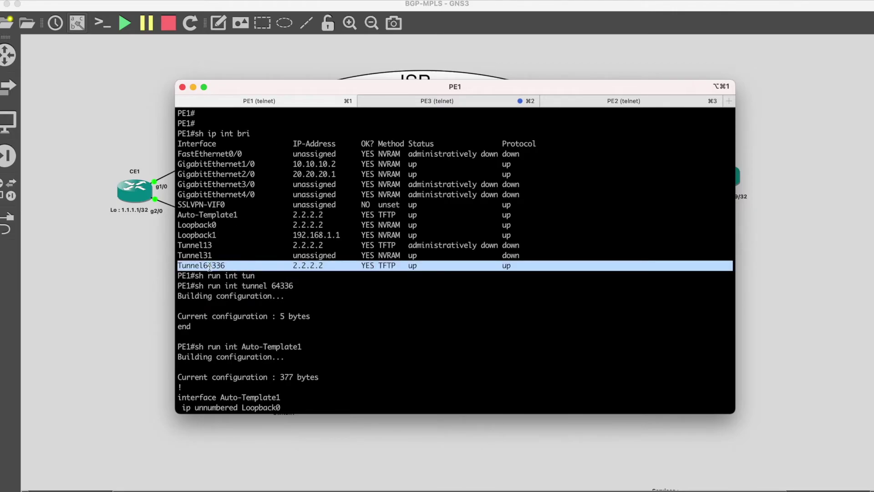
pyautogui.write('sh')
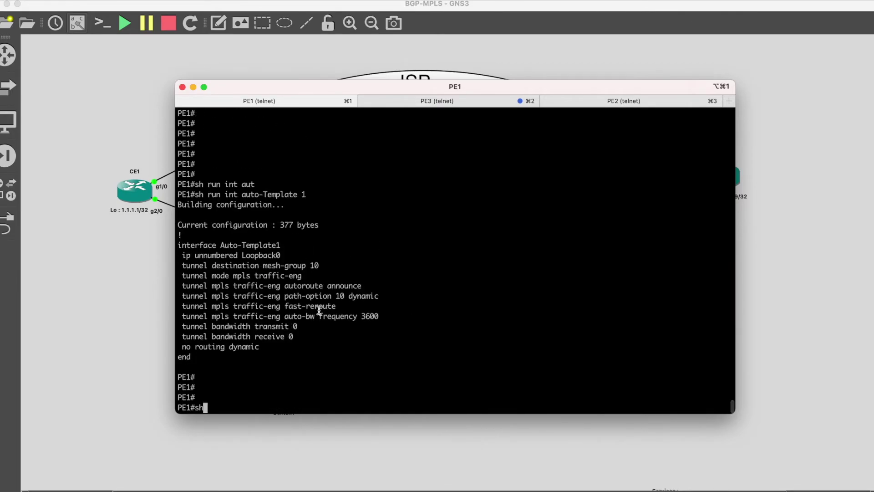
pyautogui.write(' ip int bri')
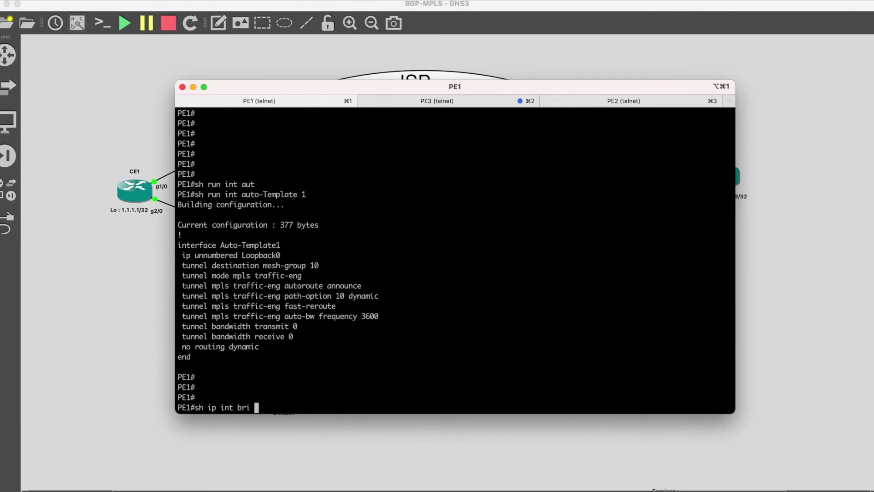
pyautogui.press('Return')
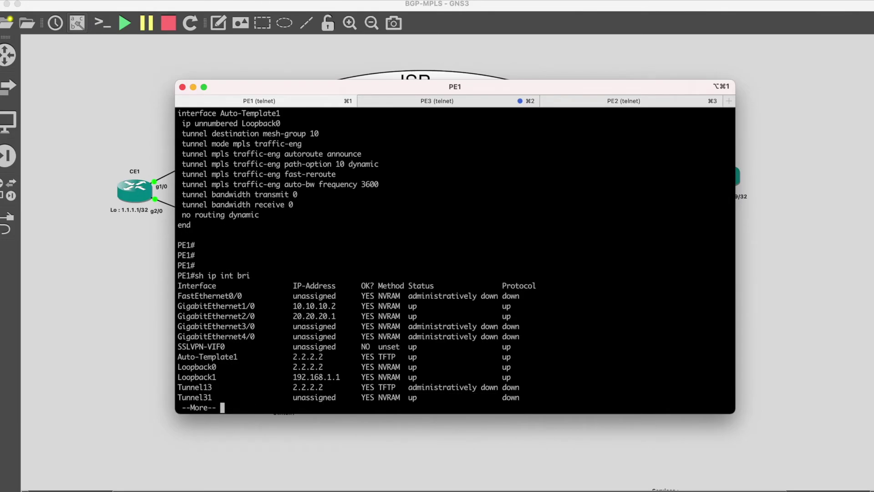
pyautogui.press('space')
pyautogui.doubleClick(210, 398)
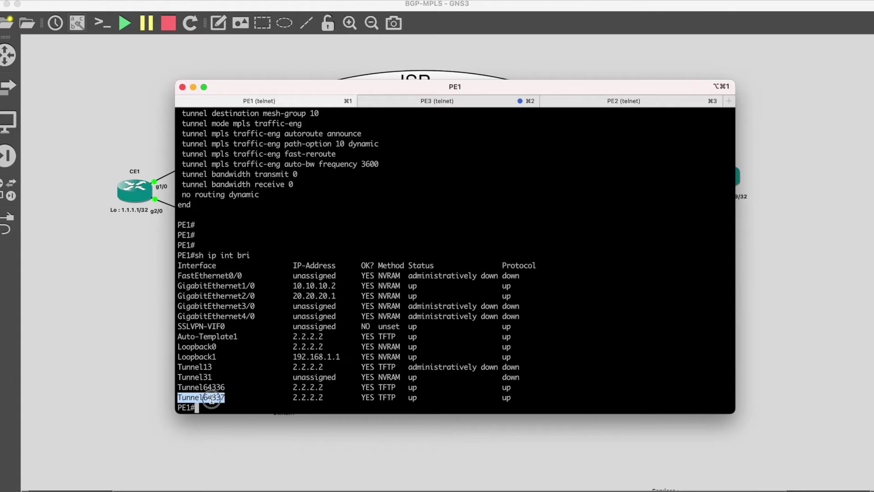
pyautogui.tripleClick(211, 398)
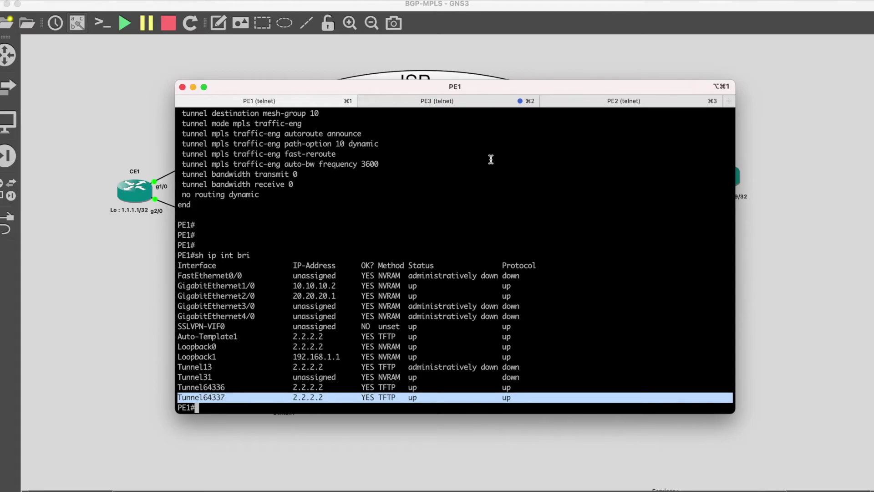
# - Switch to PE3's console and begin typing an interface brief command
pyautogui.click(455, 101)
pyautogui.press('Return')
pyautogui.press('Return')
pyautogui.press('Return')
pyautogui.write('sh ip inty b')
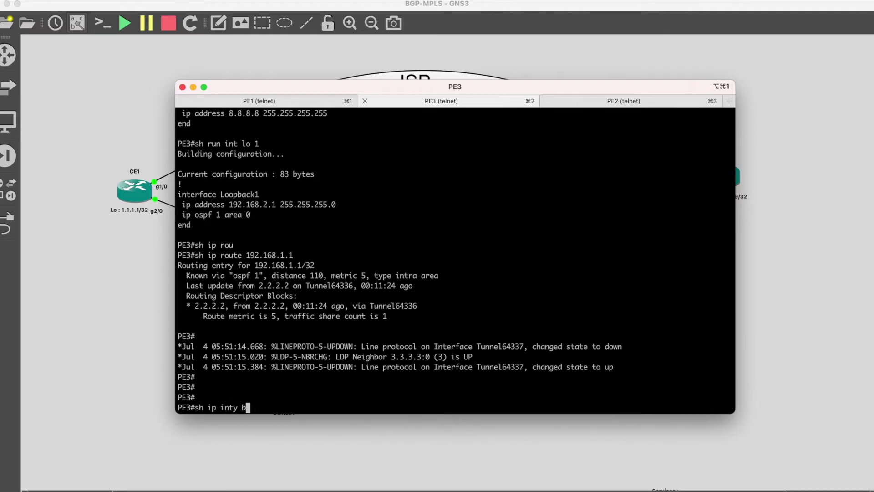
# - Run 'sh ip int brief' on PE3 and highlight the Tunnel64337 row
pyautogui.press('BackSpace')
pyautogui.press('BackSpace')
pyautogui.press('BackSpace')
pyautogui.write('br')
pyautogui.press('BackSpace')
pyautogui.press('BackSpace')
pyautogui.write('bri')
pyautogui.press('Tab')
pyautogui.press('Return')
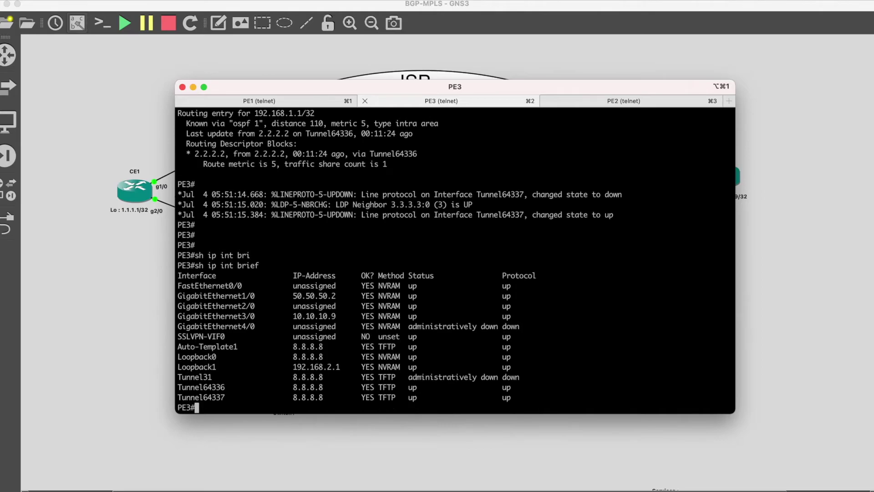
pyautogui.tripleClick(200, 401)
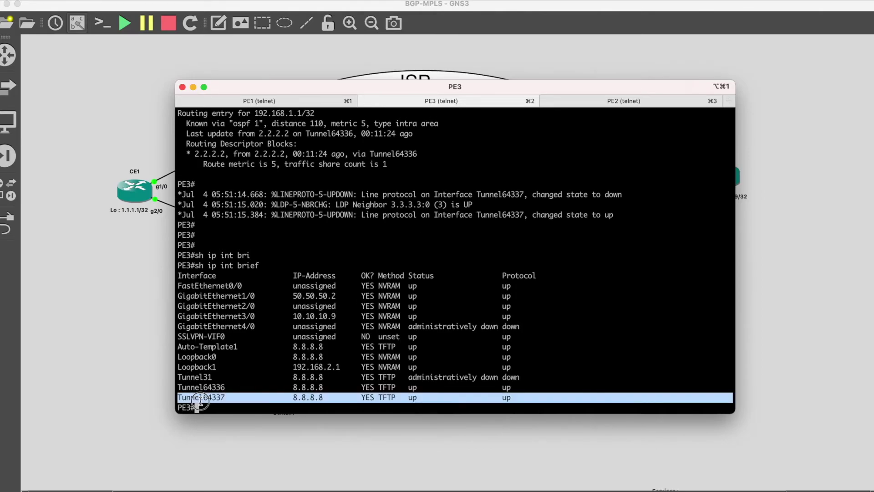
pyautogui.click(366, 345)
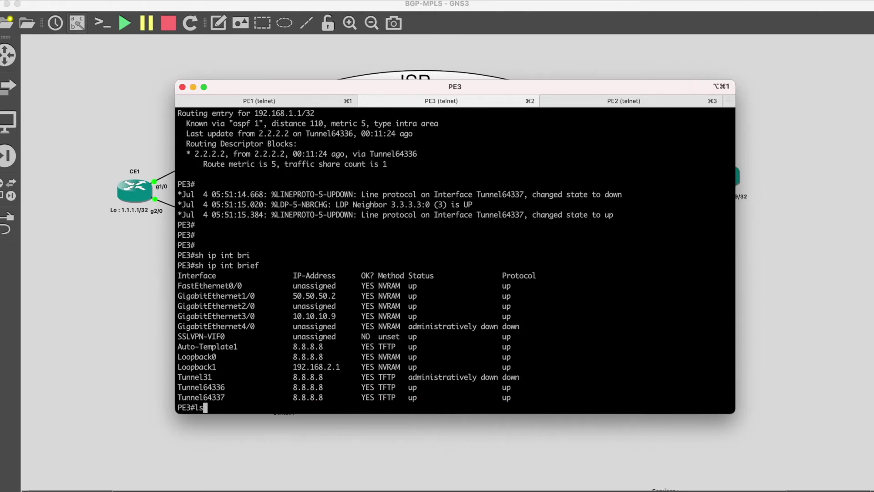
# - Show traffic-eng tunnel 64337 details on PE3, confirming destination 3.3.3.3, then go to PE2
pyautogui.press('BackSpace')
pyautogui.write('sh mpl')
pyautogui.press('Tab')
pyautogui.write('tra')
pyautogui.press('Tab')
pyautogui.write('tun')
pyautogui.press('Tab')
pyautogui.write('tun 64337')
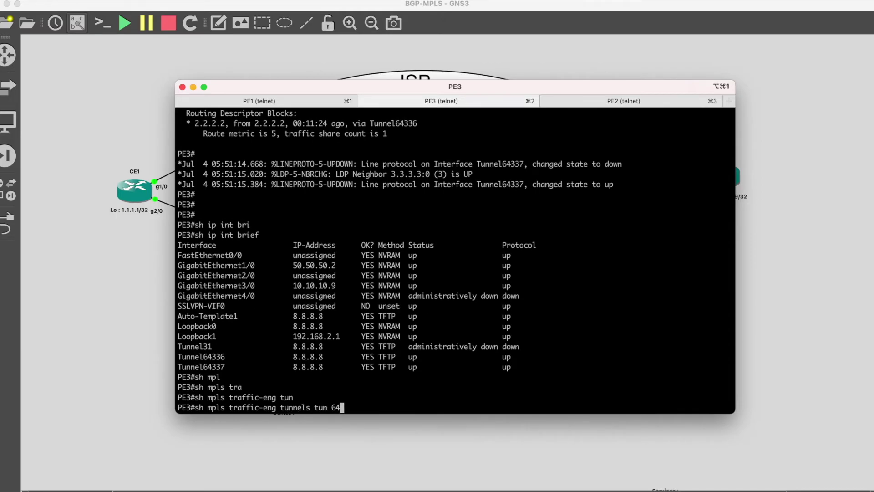
pyautogui.press('Return')
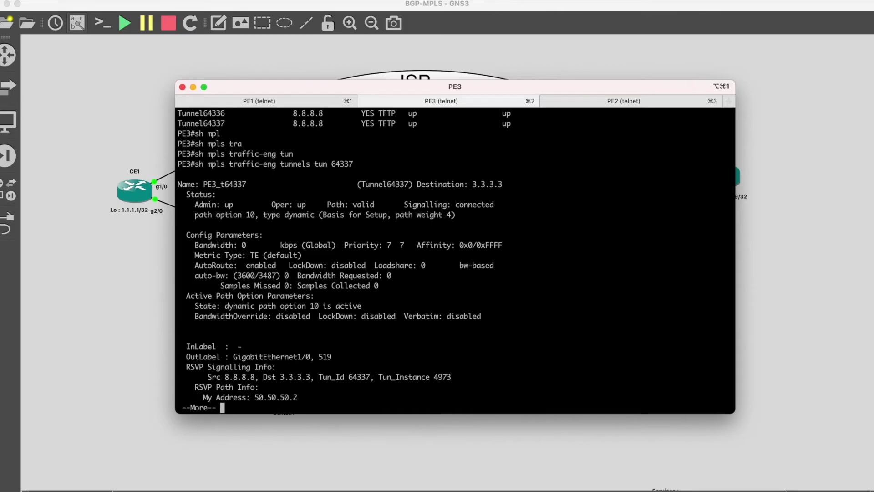
pyautogui.doubleClick(478, 184)
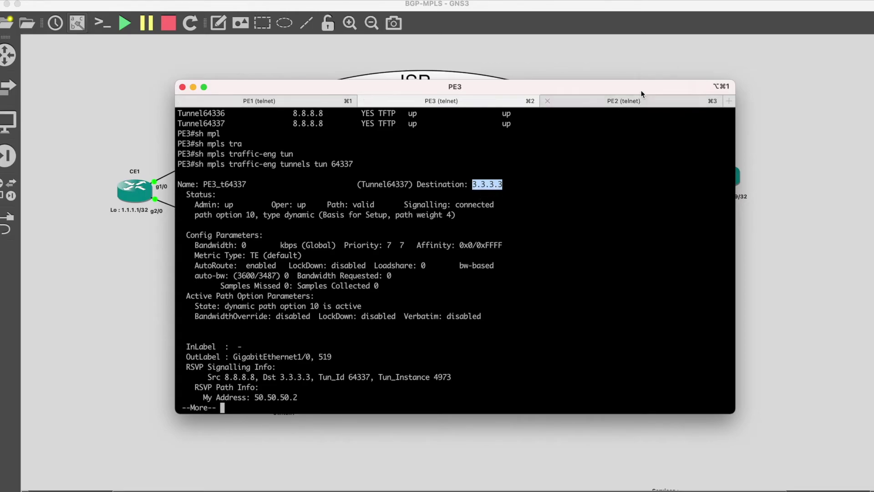
pyautogui.click(640, 104)
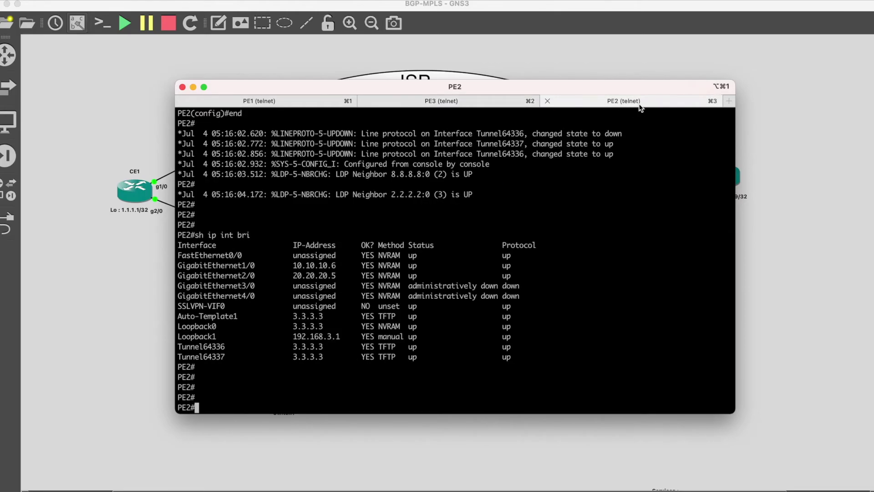
# - Review PE2's Loopback0 (3.3.3.3) and display Loopback1's running configuration
pyautogui.doubleClick(311, 326)
pyautogui.tripleClick(329, 325)
pyautogui.click(365, 360)
pyautogui.doubleClick(203, 336)
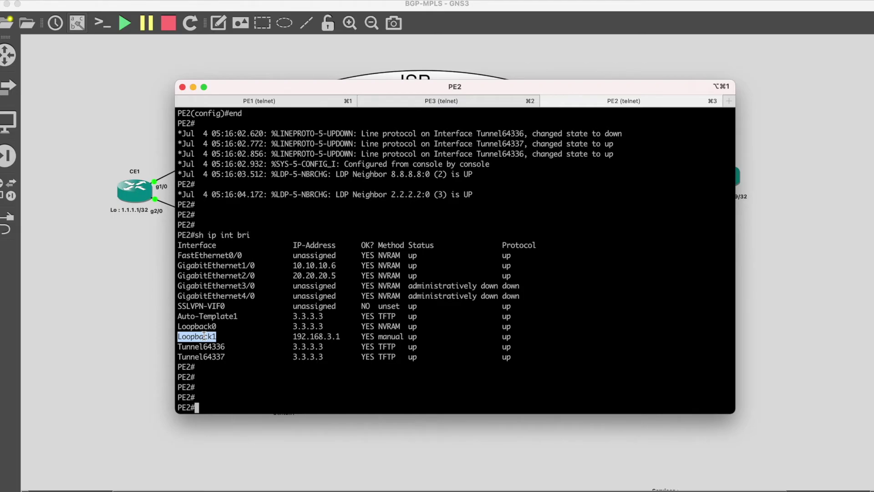
pyautogui.press('BackSpace')
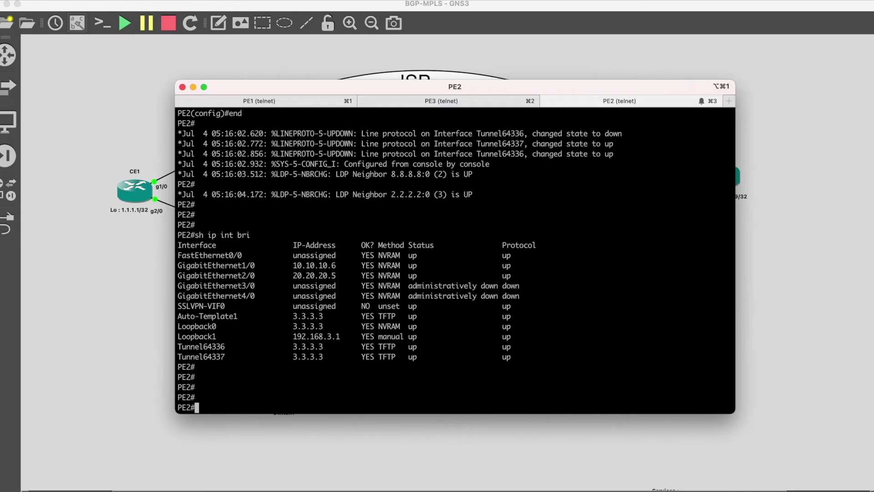
pyautogui.write('sh run int ')
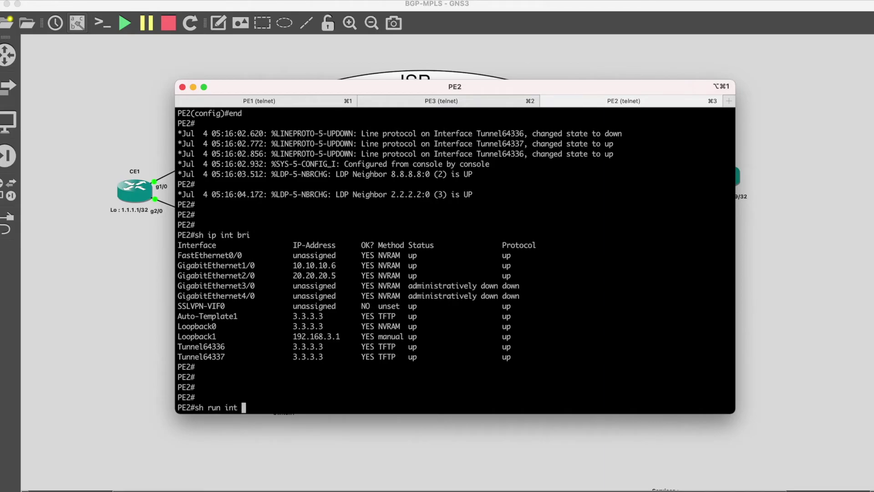
pyautogui.write('lo 1')
pyautogui.press('Return')
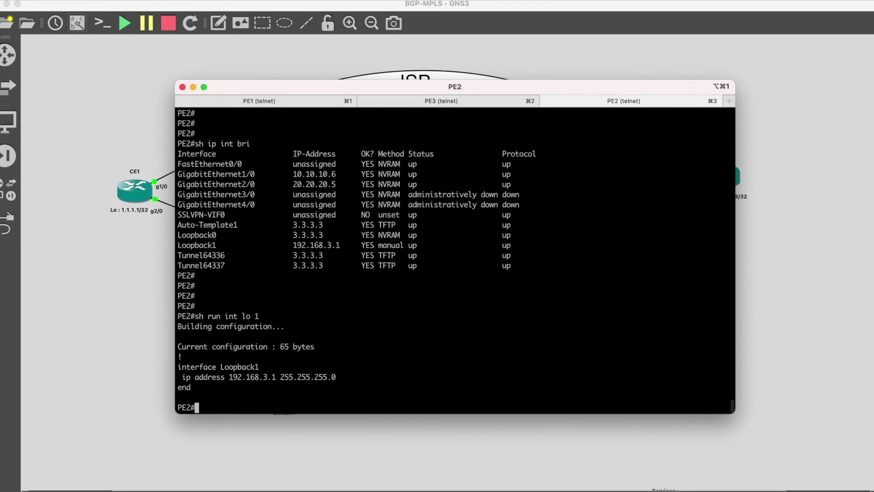
pyautogui.moveTo(340, 381); pyautogui.dragTo(172, 319)
pyautogui.click(252, 324)
# - Add Loopback1 to OSPF process 1 area 0 with 'ip ospf 1 area 0'
pyautogui.write('conf t')
pyautogui.press('Return')
pyautogui.write('int lo 1')
pyautogui.press('Return')
pyautogui.write('ip osp 1 are 0')
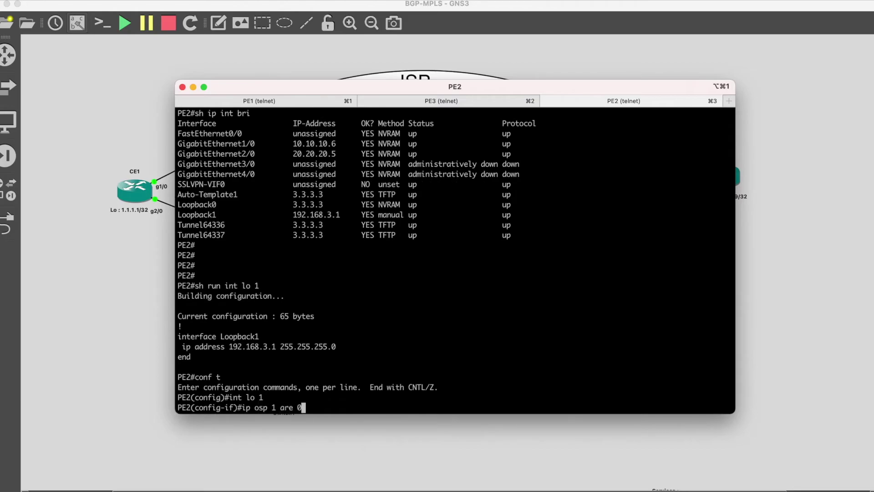
pyautogui.press('Return')
pyautogui.write('end')
pyautogui.press('Return')
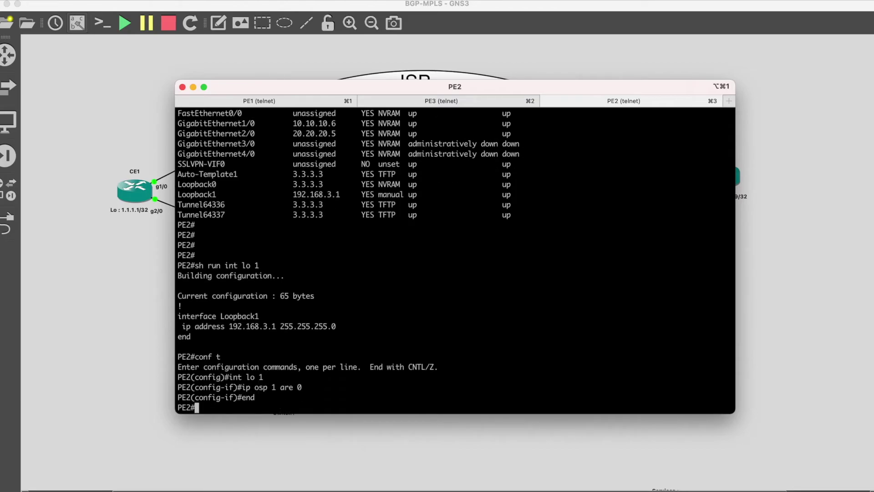
pyautogui.press('Return')
pyautogui.press('Return')
pyautogui.press('Return')
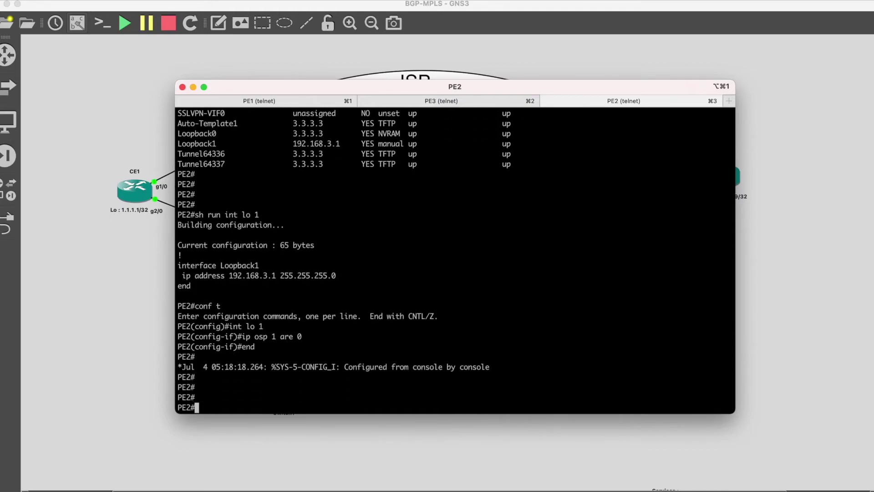
# - Begin a route lookup for 192.168.1.1 with 'sh ip route'
pyautogui.write('sh ip arou')
pyautogui.press('BackSpace')
pyautogui.press('BackSpace')
pyautogui.press('BackSpace')
pyautogui.press('BackSpace')
pyautogui.press('BackSpace')
pyautogui.write('rou')
pyautogui.press('Tab')
pyautogui.write('192.1')
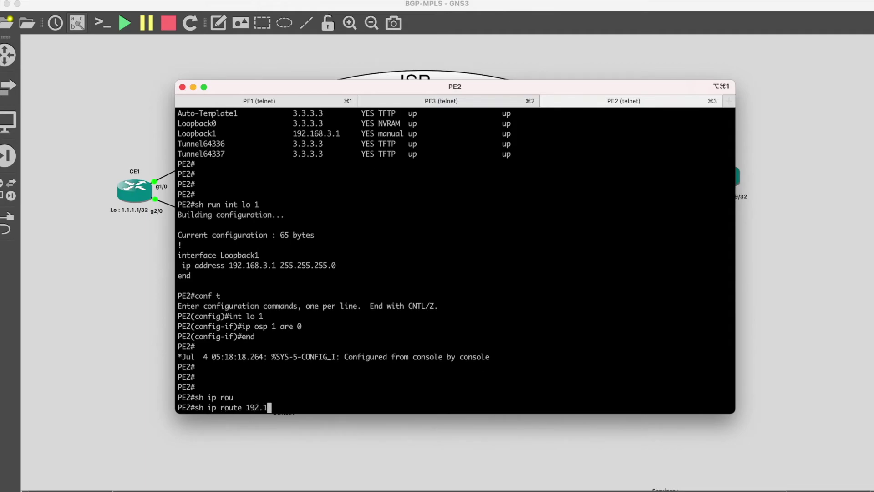
pyautogui.write('68.1.1')
# - Look up routes to 192.168.1.1 via Tunnel64336 and 192.168.2.1 via Tunnel64337
pyautogui.press('Return')
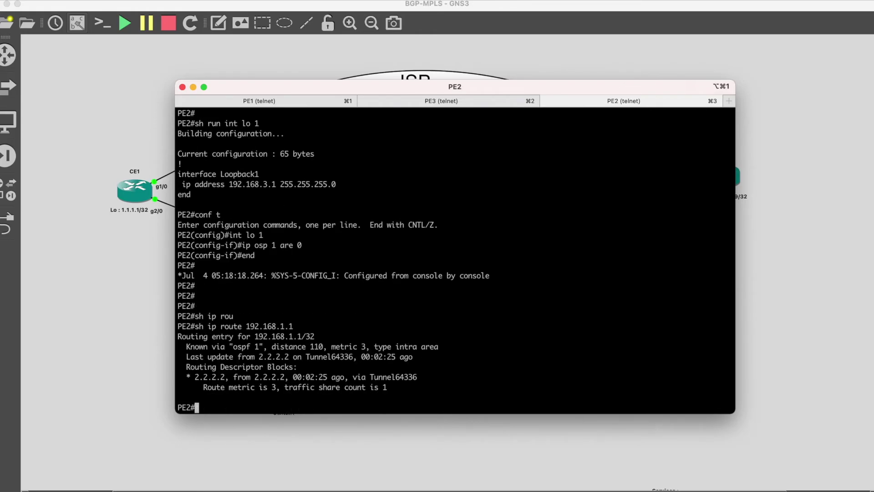
pyautogui.doubleClick(404, 377)
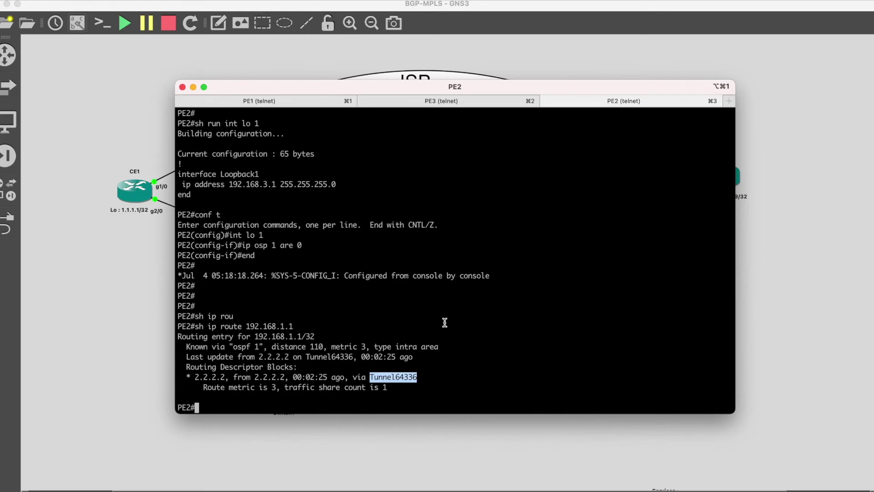
pyautogui.press('Up')
pyautogui.press('Left')
pyautogui.press('Left')
pyautogui.press('BackSpace')
pyautogui.write('2')
pyautogui.press('Return')
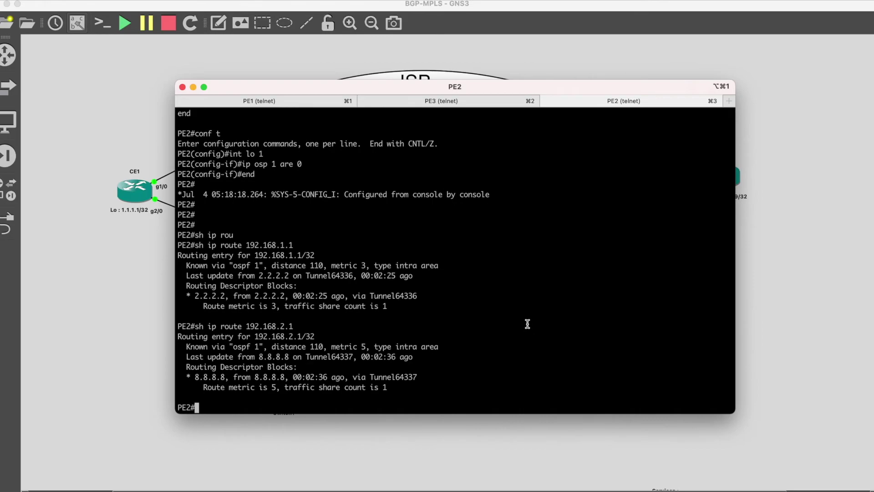
pyautogui.doubleClick(407, 378)
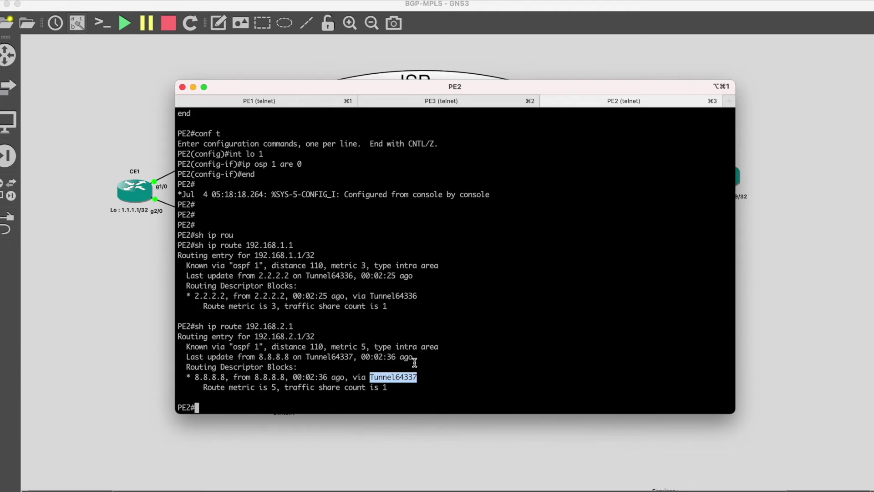
pyautogui.click(416, 337)
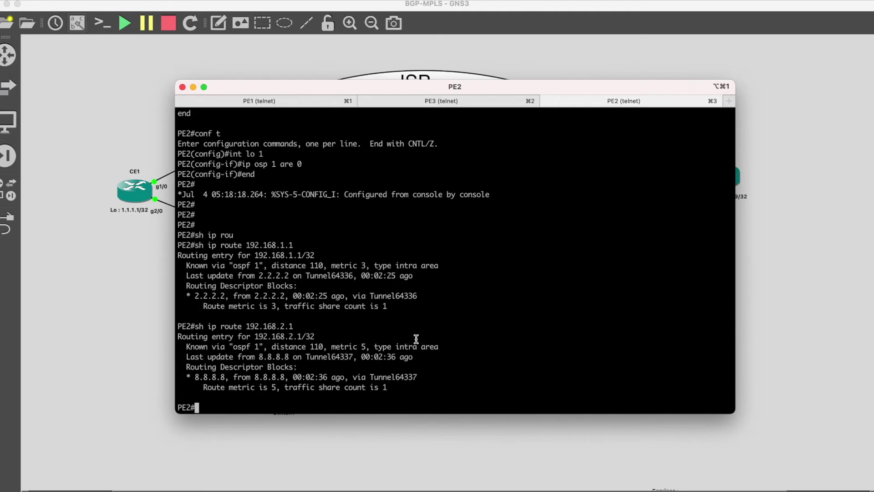
# - Select and scroll back through the route lookup output
pyautogui.click(412, 153)
pyautogui.moveTo(412, 153); pyautogui.dragTo(451, 411)
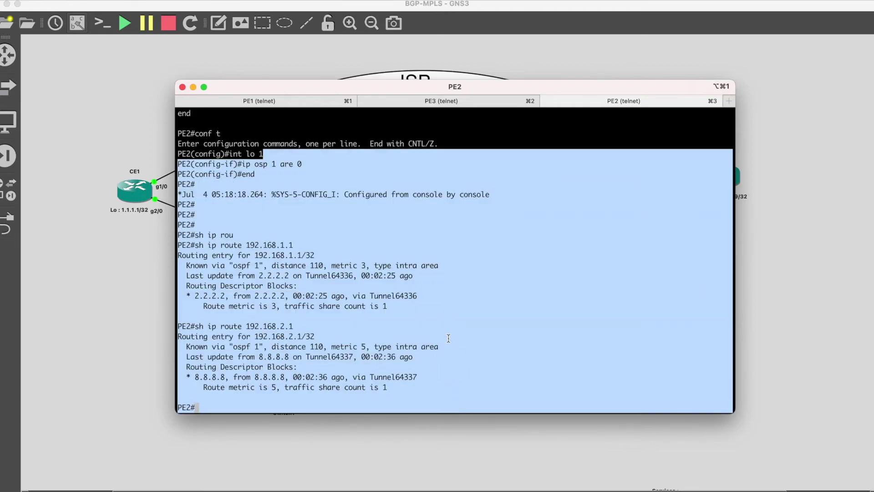
pyautogui.click(363, 234)
pyautogui.scroll(1, 362, 233)
pyautogui.scroll(2, 363, 234)
pyautogui.moveTo(236, 215); pyautogui.dragTo(340, 216)
pyautogui.click(382, 228)
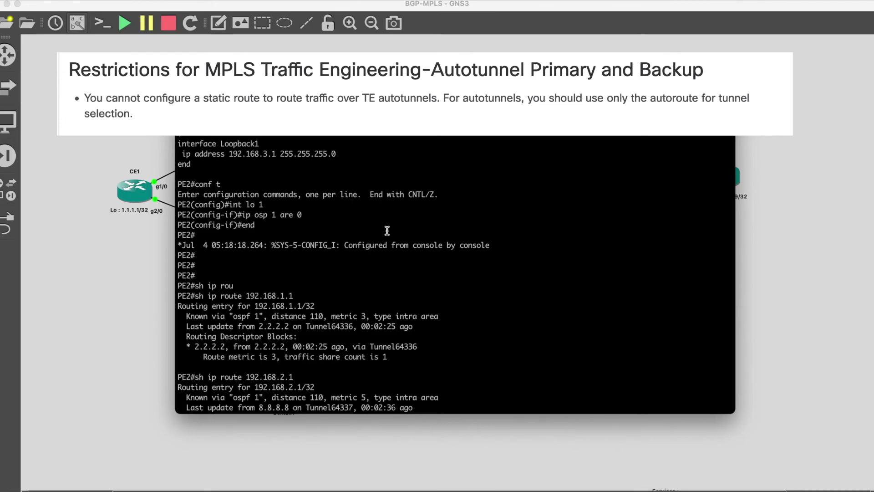
pyautogui.moveTo(294, 167); pyautogui.dragTo(297, 192)
pyautogui.click(295, 215)
pyautogui.scroll(-3, 294, 215)
pyautogui.press('Return')
pyautogui.press('Return')
pyautogui.press('Return')
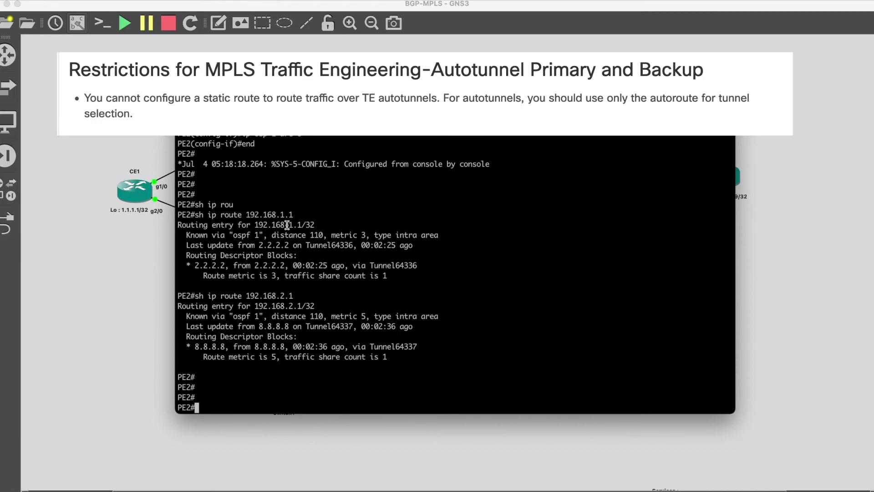
pyautogui.moveTo(396, 359); pyautogui.dragTo(178, 223)
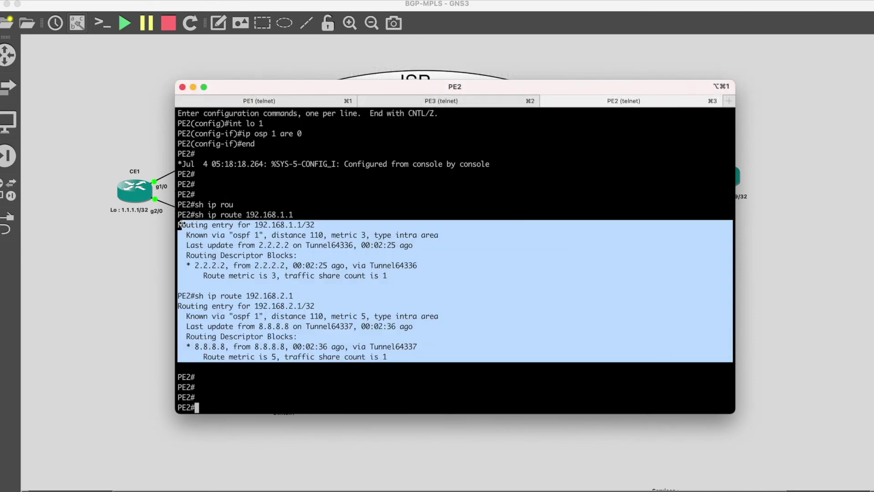
# - Ping 192.168.2.1 and 192.168.1.1 from PE2
pyautogui.click(179, 223)
pyautogui.write('ping 192.18')
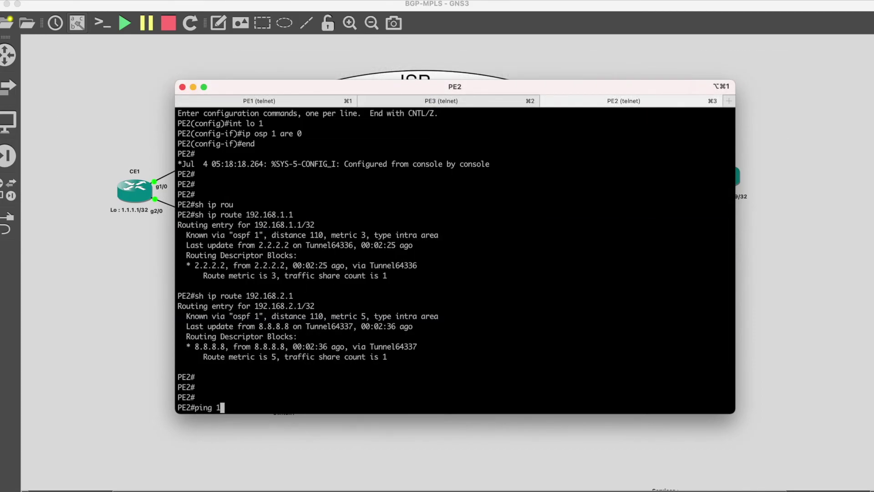
pyautogui.press('BackSpace')
pyautogui.write('68.2.1')
pyautogui.press('Return')
pyautogui.press('Up')
pyautogui.press('Left')
pyautogui.press('Left')
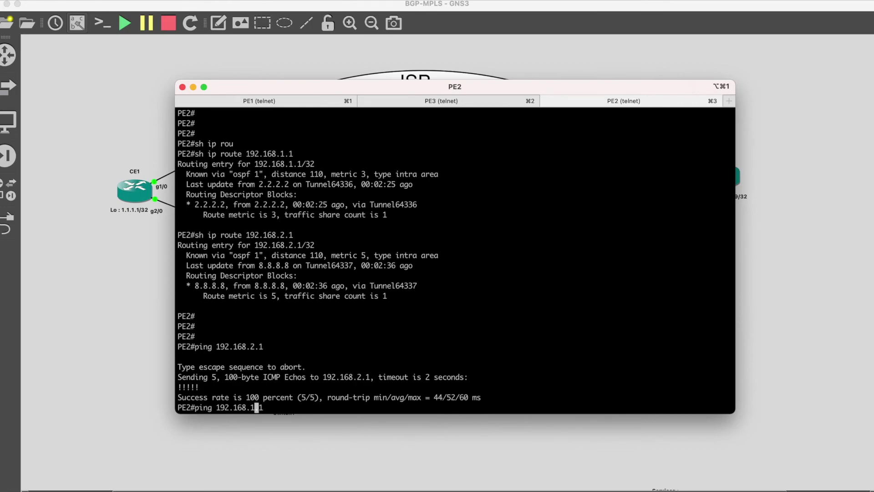
pyautogui.press('Return')
# - Traceroute to 192.168.2.1 over MPLS-labelled hops, then shrink the console to show the topology
pyautogui.write('tra')
pyautogui.press('Tab')
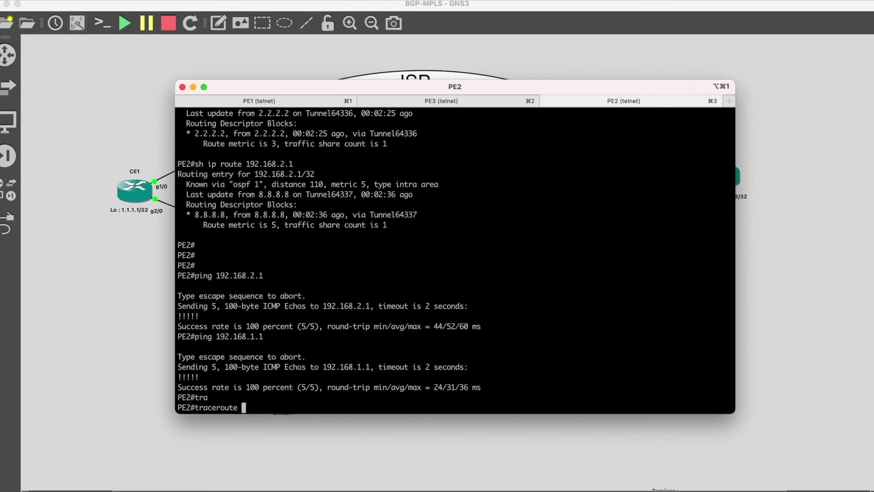
pyautogui.write('192.168.2.1')
pyautogui.press('Return')
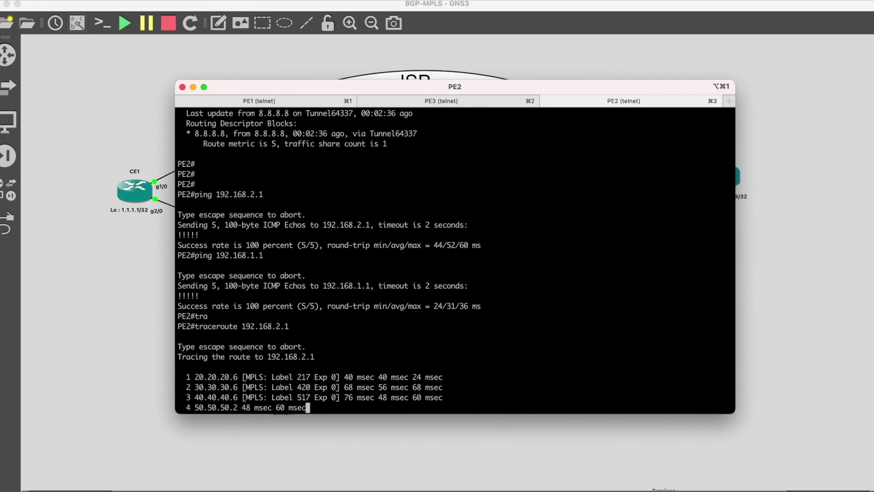
pyautogui.moveTo(280, 81); pyautogui.dragTo(275, 266)
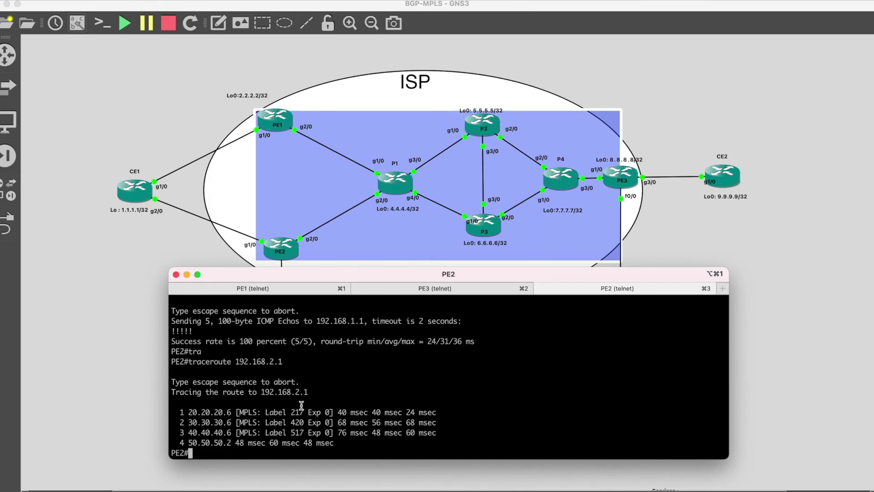
# - Traceroute PE2 to 192.168.1.1, highlighting the first hop's MPLS label 223
pyautogui.press('Up')
pyautogui.press('Left')
pyautogui.press('Left')
pyautogui.press('BackSpace')
pyautogui.write('1')
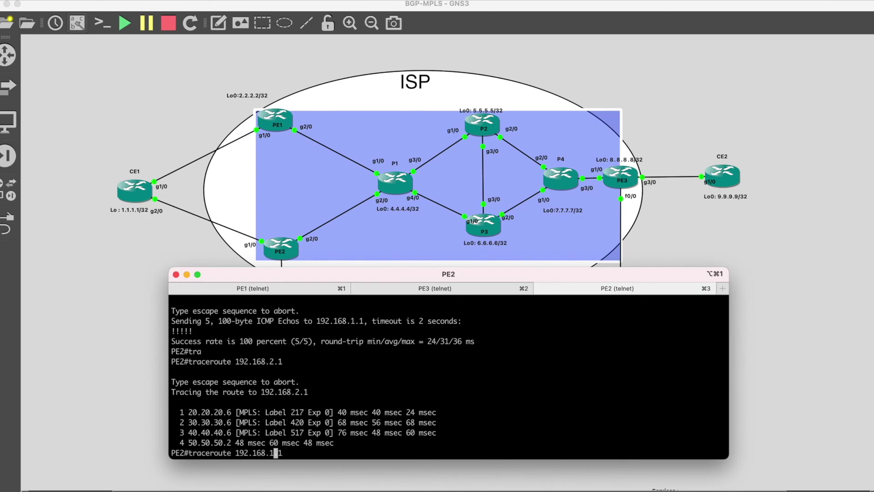
pyautogui.press('Return')
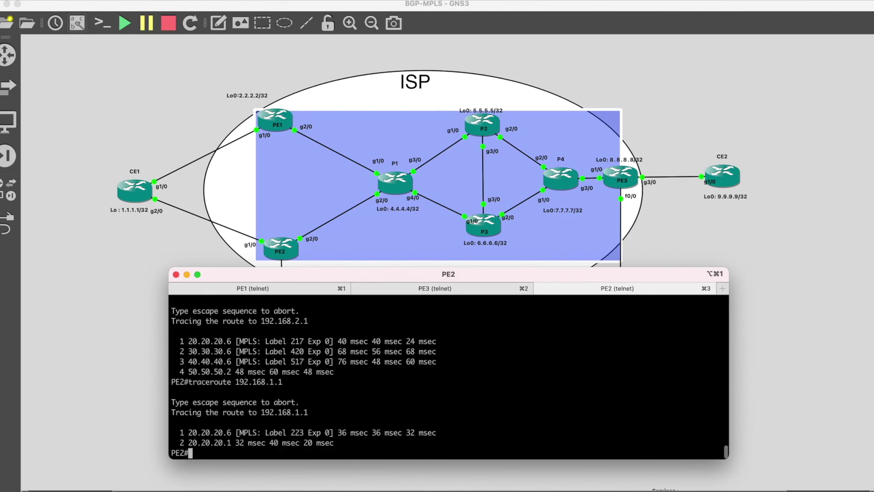
pyautogui.tripleClick(263, 433)
pyautogui.click(287, 447)
pyautogui.press('Return')
pyautogui.press('Return')
pyautogui.press('Return')
pyautogui.press('Return')
pyautogui.press('Return')
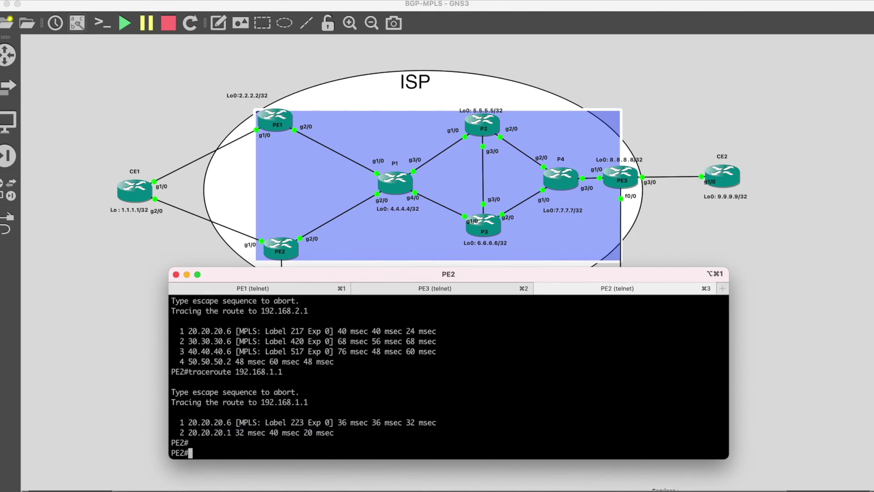